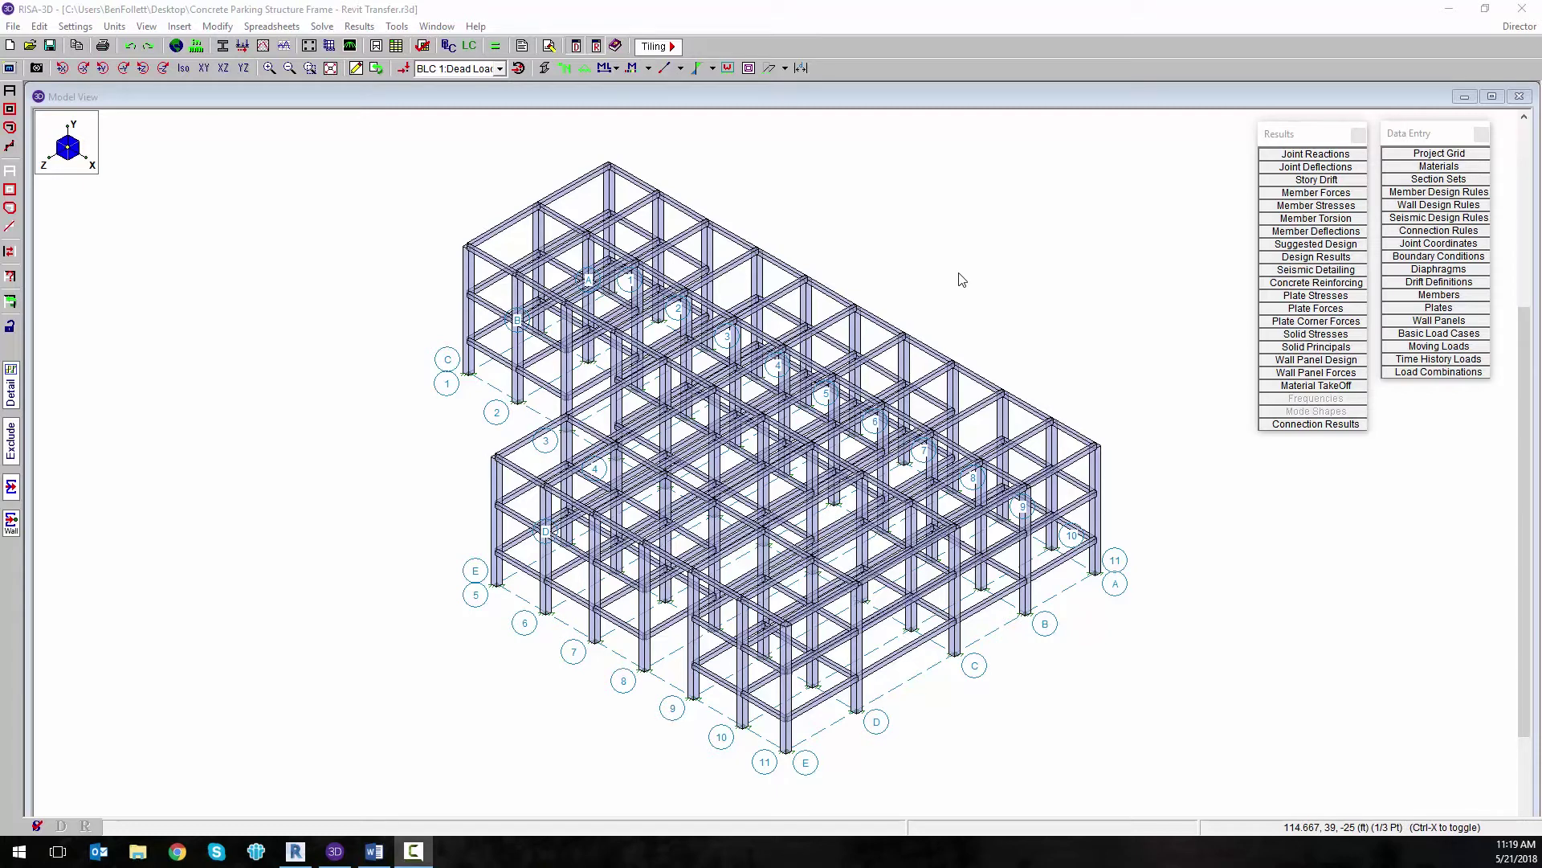
Step: Review the beam shear, column bending and column shear concrete reinforcing tables
{"action": "left_click", "coordinate": [1319, 283]}
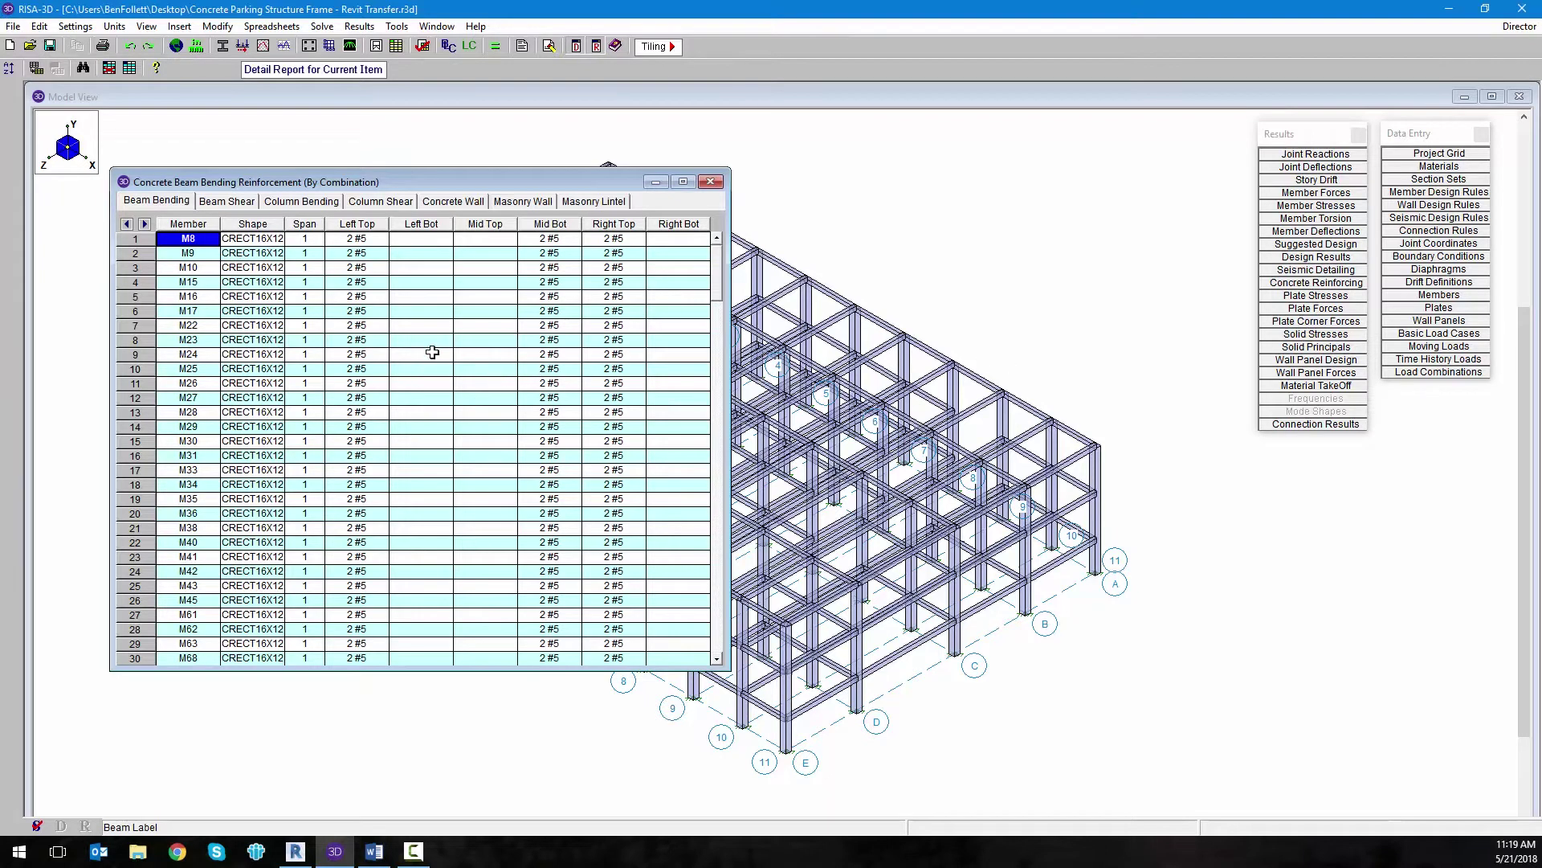
{"action": "left_click", "coordinate": [228, 203]}
{"action": "left_click", "coordinate": [289, 203]}
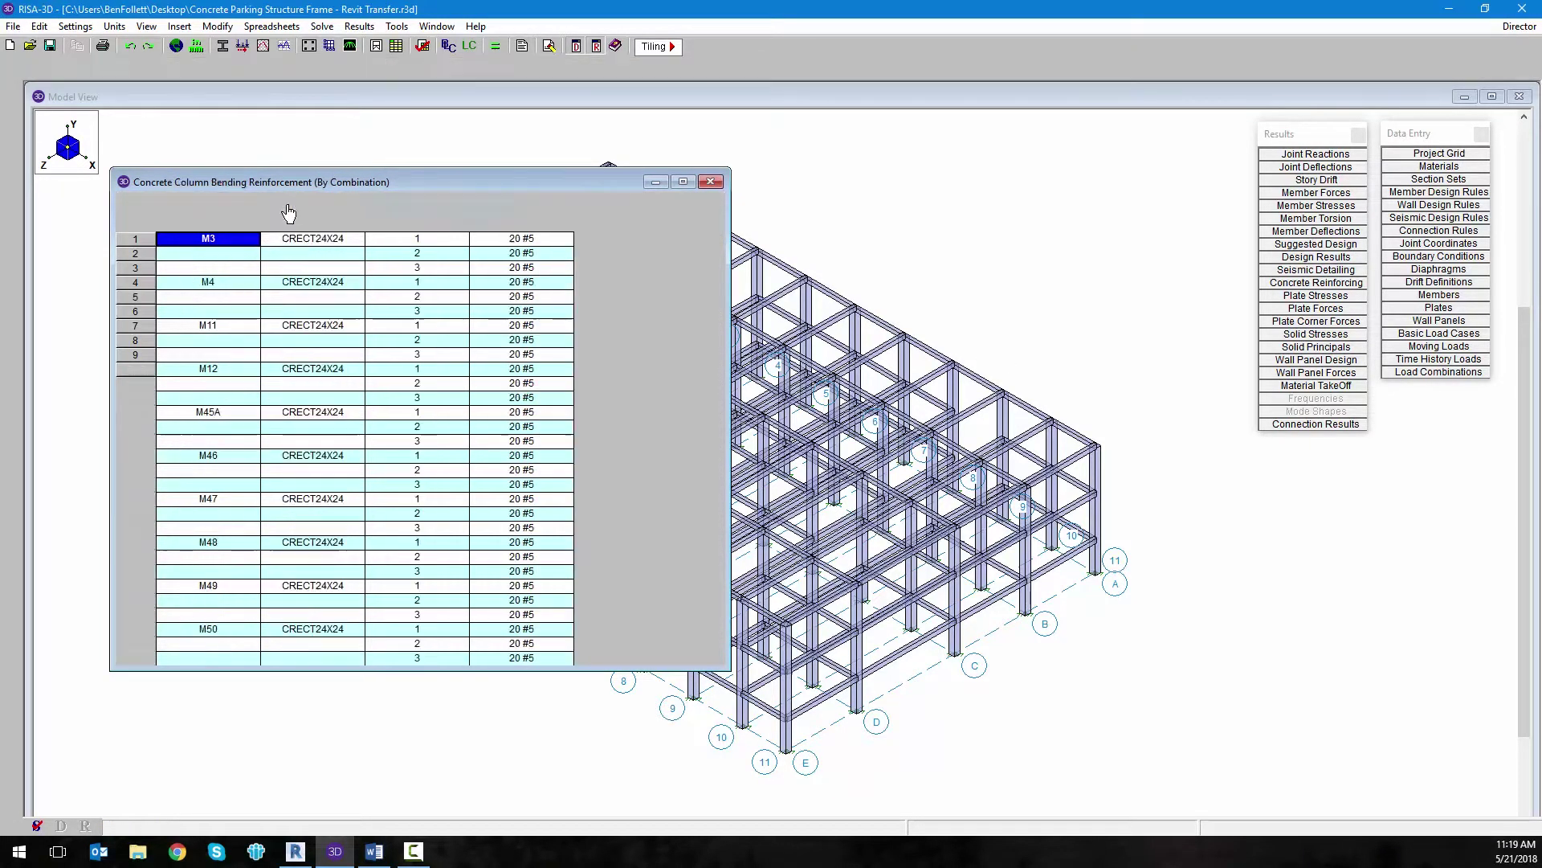
{"action": "left_click", "coordinate": [383, 203]}
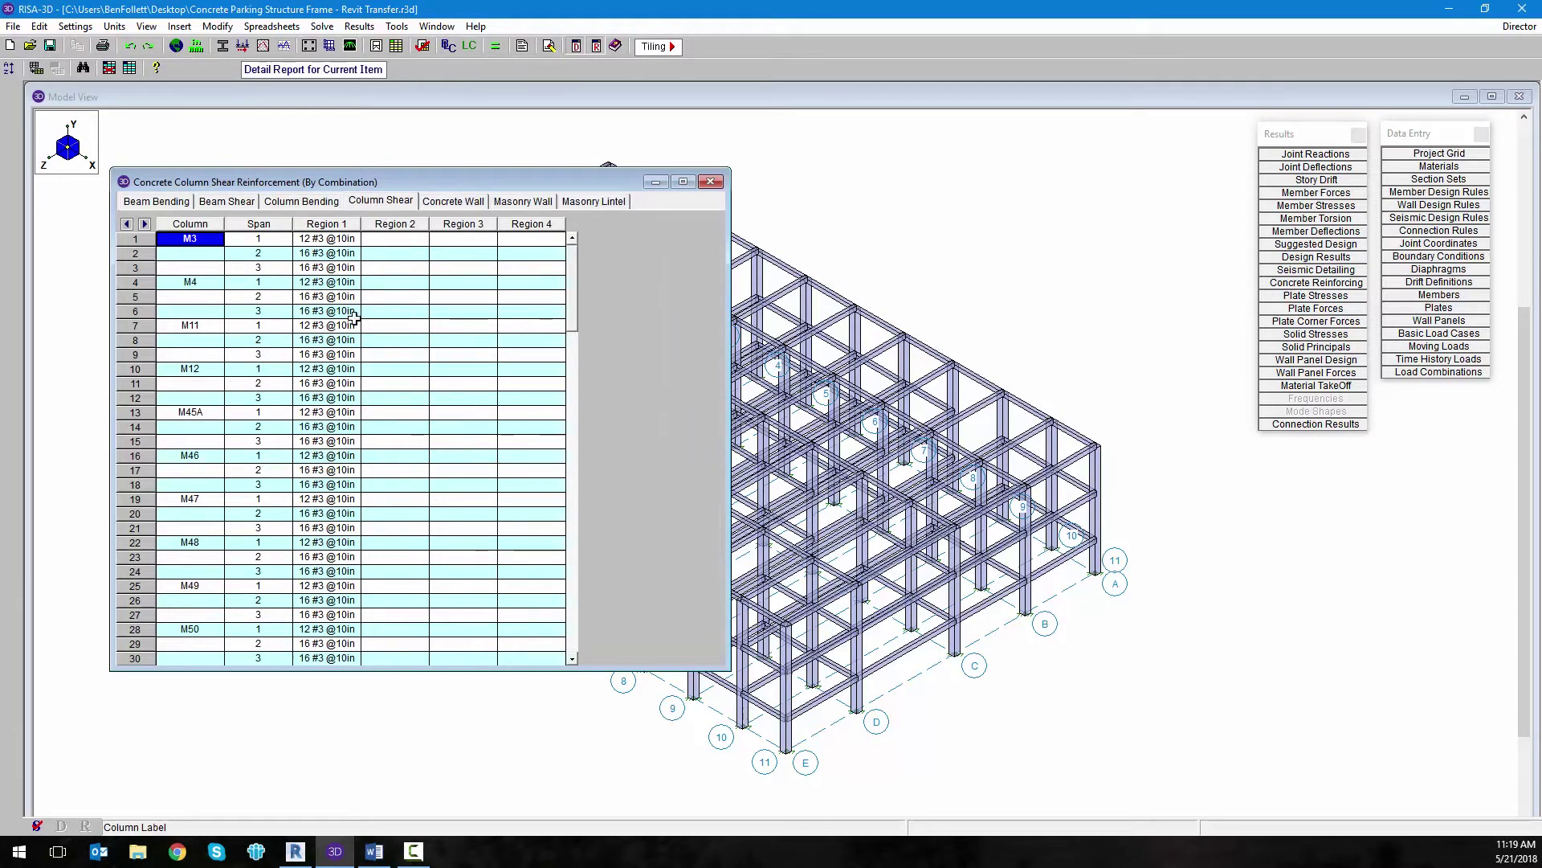
{"action": "left_click", "coordinate": [710, 182]}
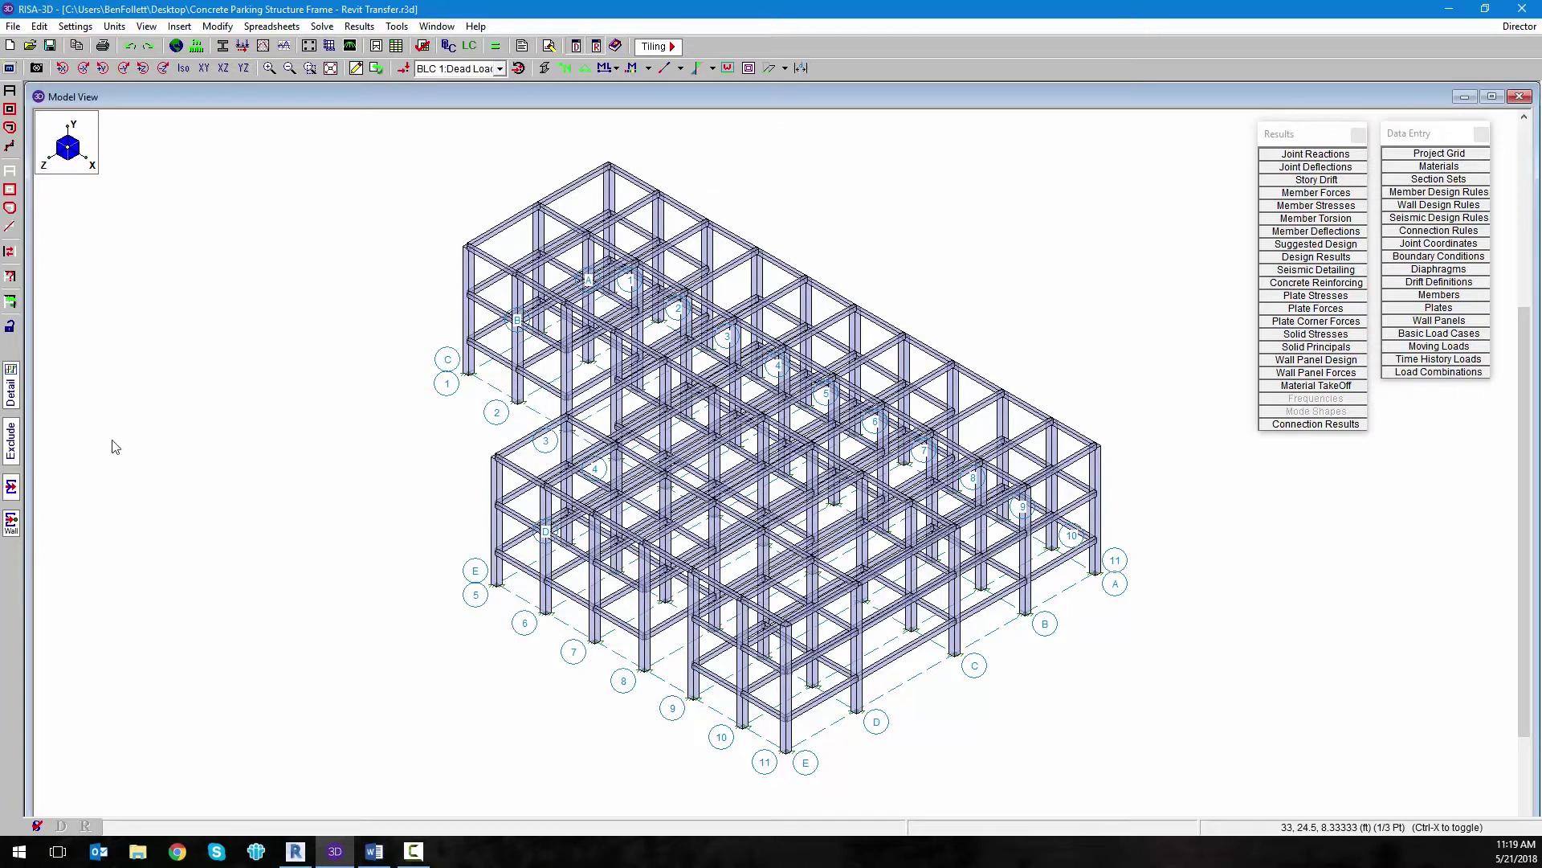
Step: Inspect the member detail reports for column M99 and member M77
{"action": "left_click", "coordinate": [13, 394]}
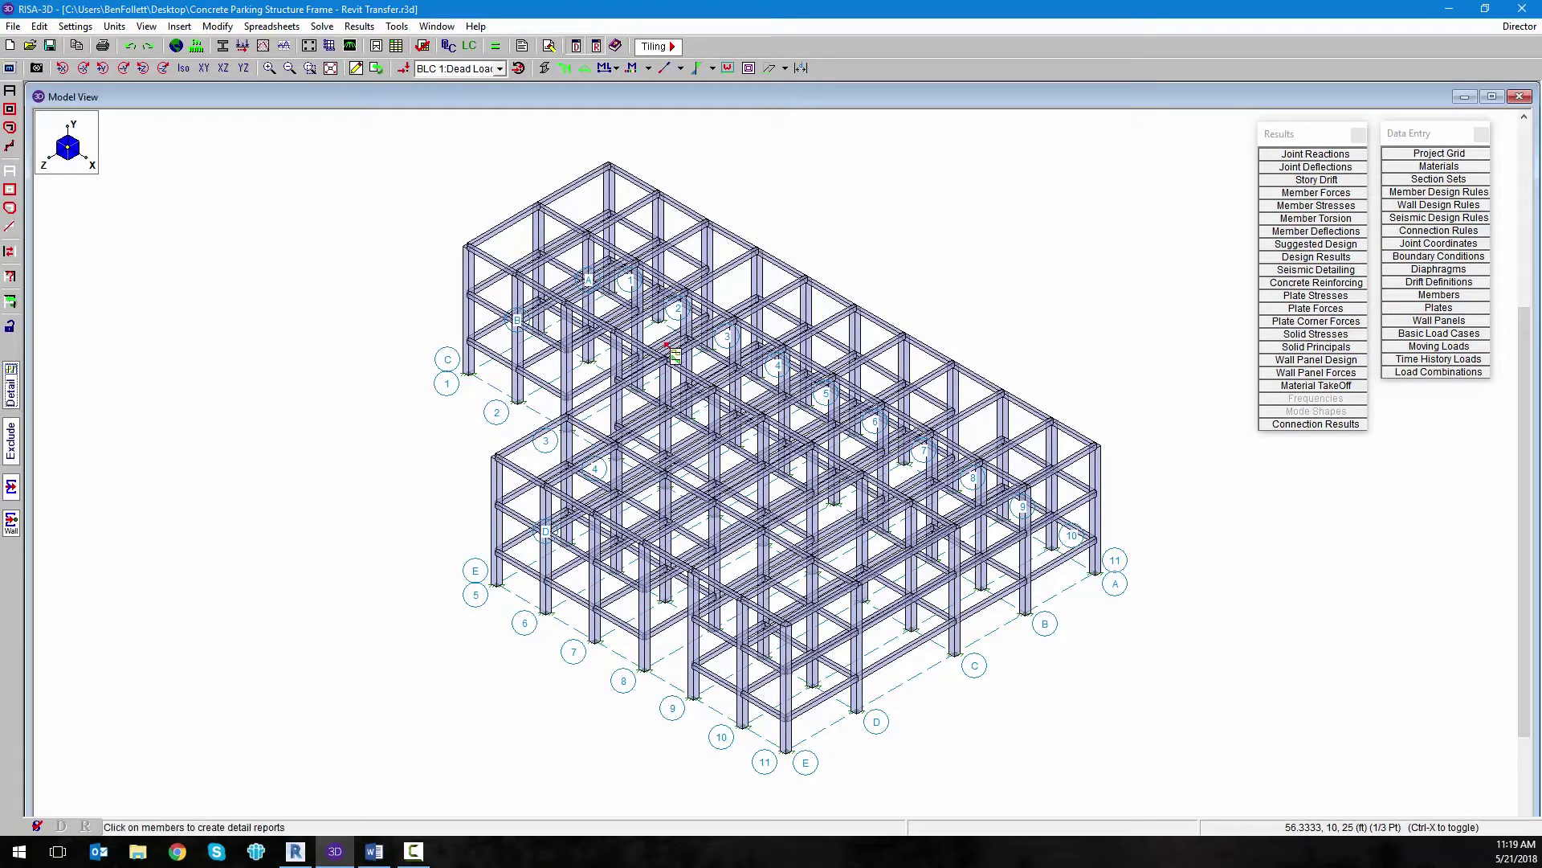
{"action": "left_click", "coordinate": [758, 273]}
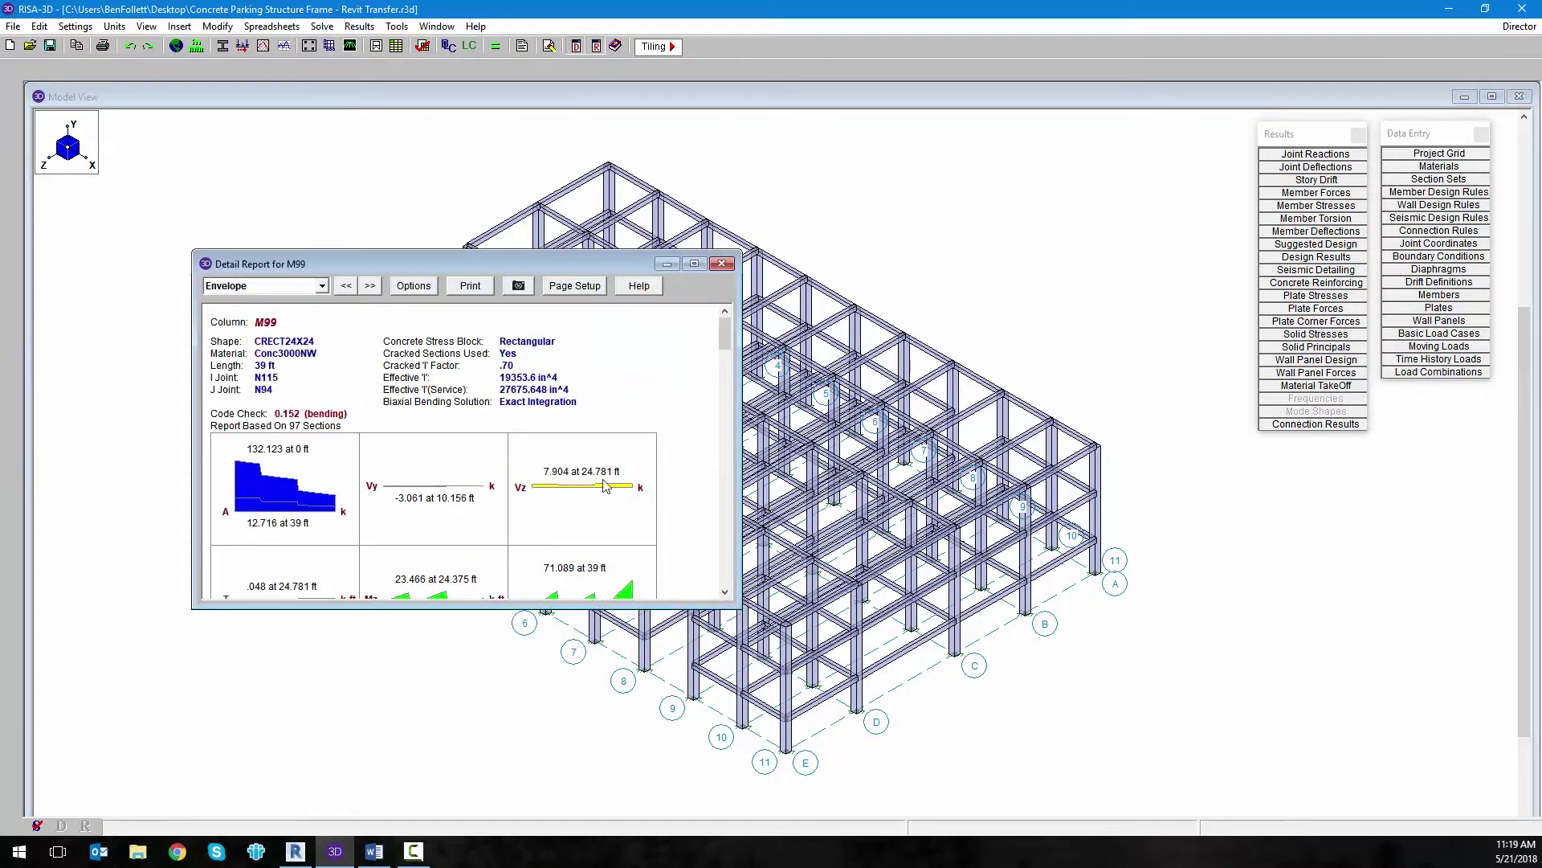
{"action": "left_click_drag", "start_coordinate": [509, 256], "coordinate": [467, 152]}
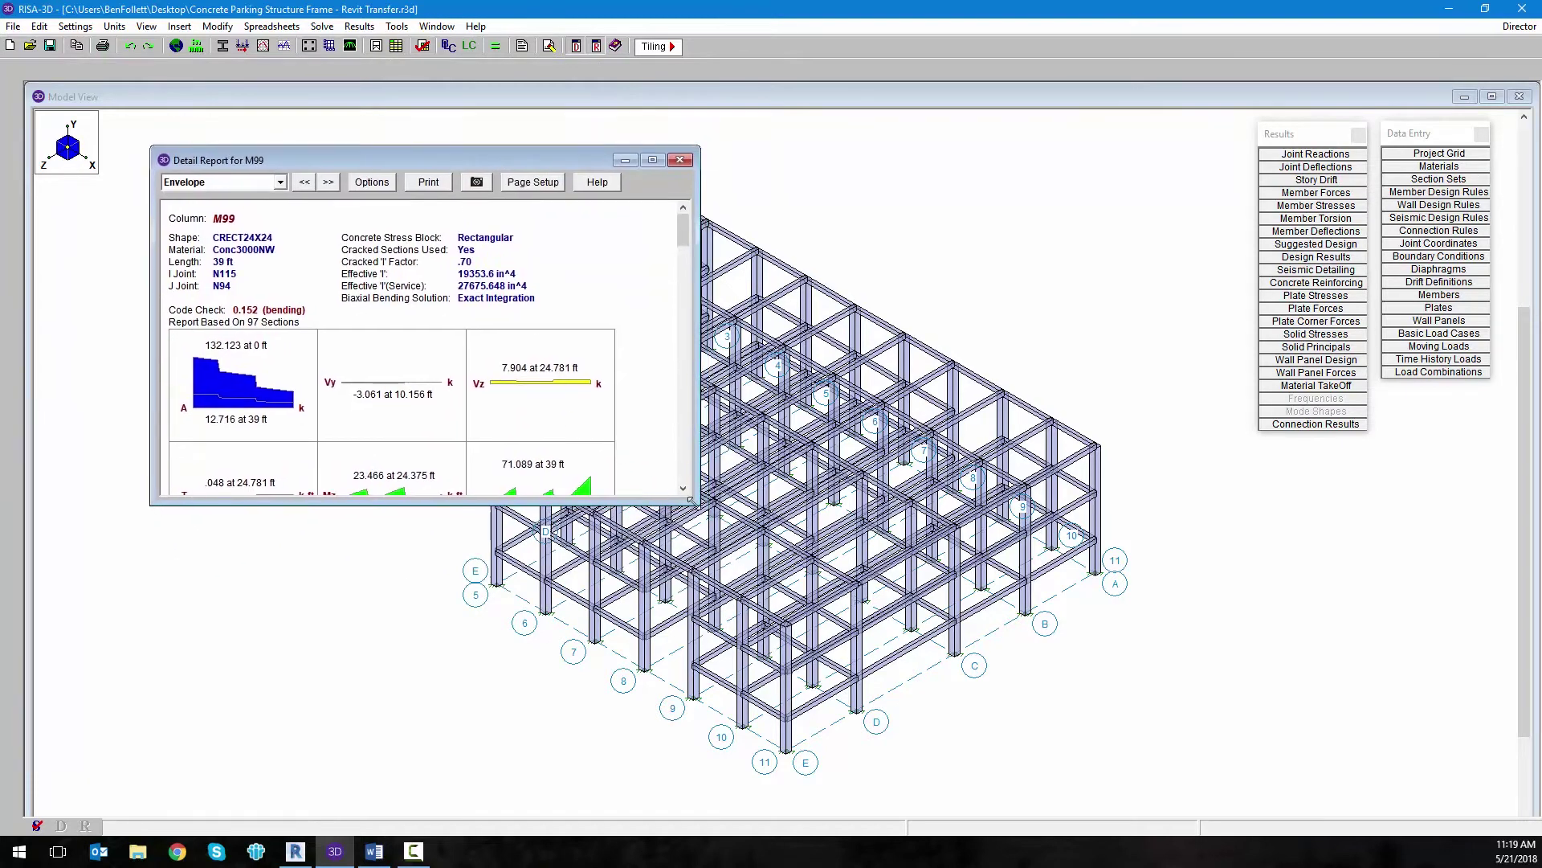
{"action": "double_click", "coordinate": [467, 157]}
{"action": "scroll", "coordinate": [813, 521], "scroll_direction": "down", "scroll_amount": 15}
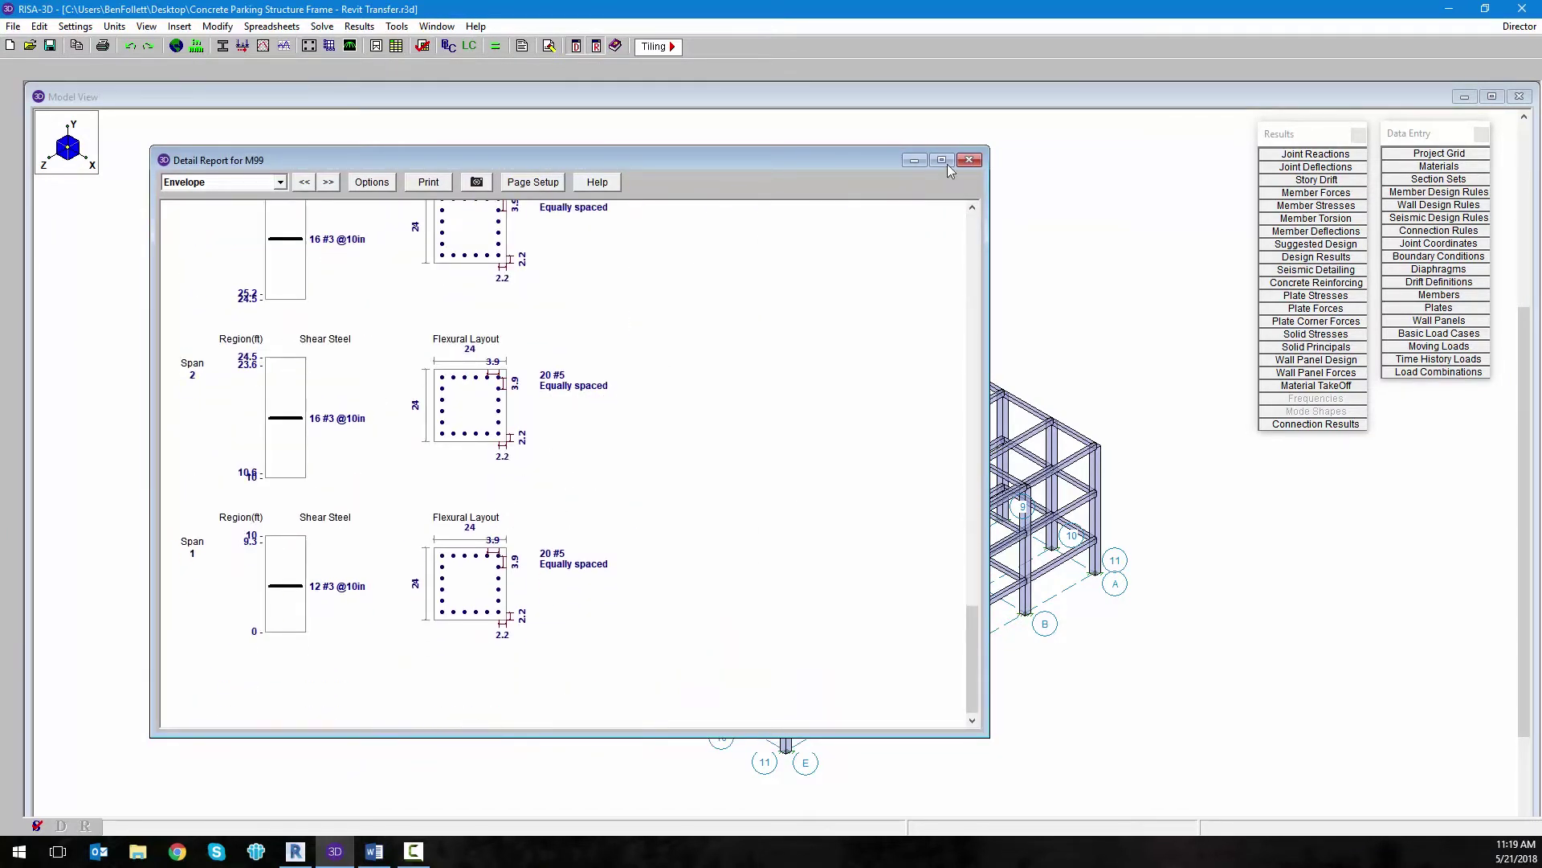
{"action": "left_click", "coordinate": [969, 159]}
{"action": "left_click", "coordinate": [778, 256]}
{"action": "left_click_drag", "start_coordinate": [745, 378], "coordinate": [760, 584]}
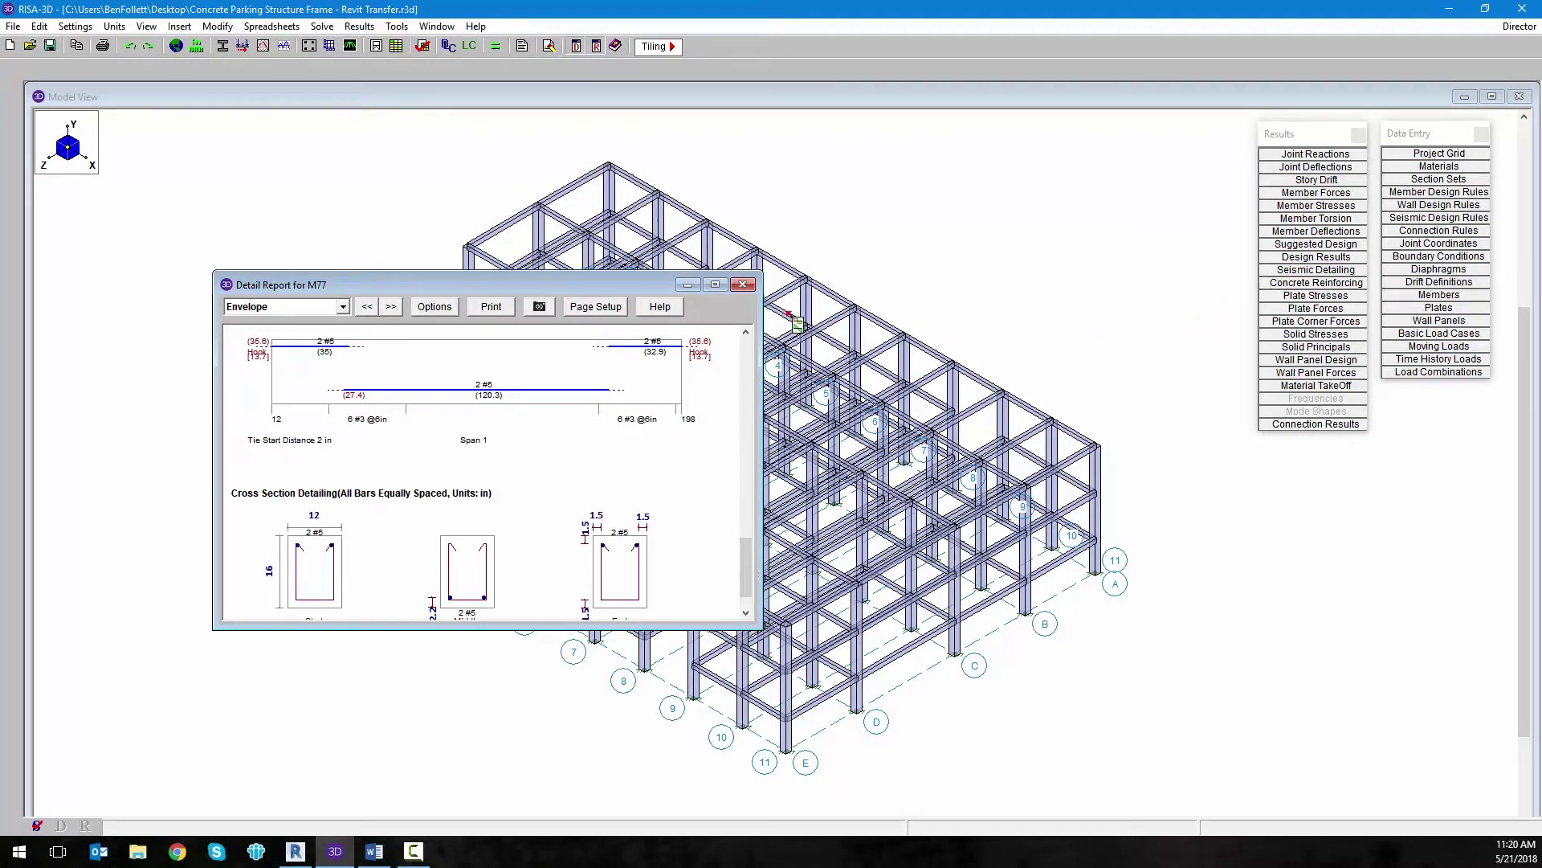
{"action": "left_click", "coordinate": [742, 285]}
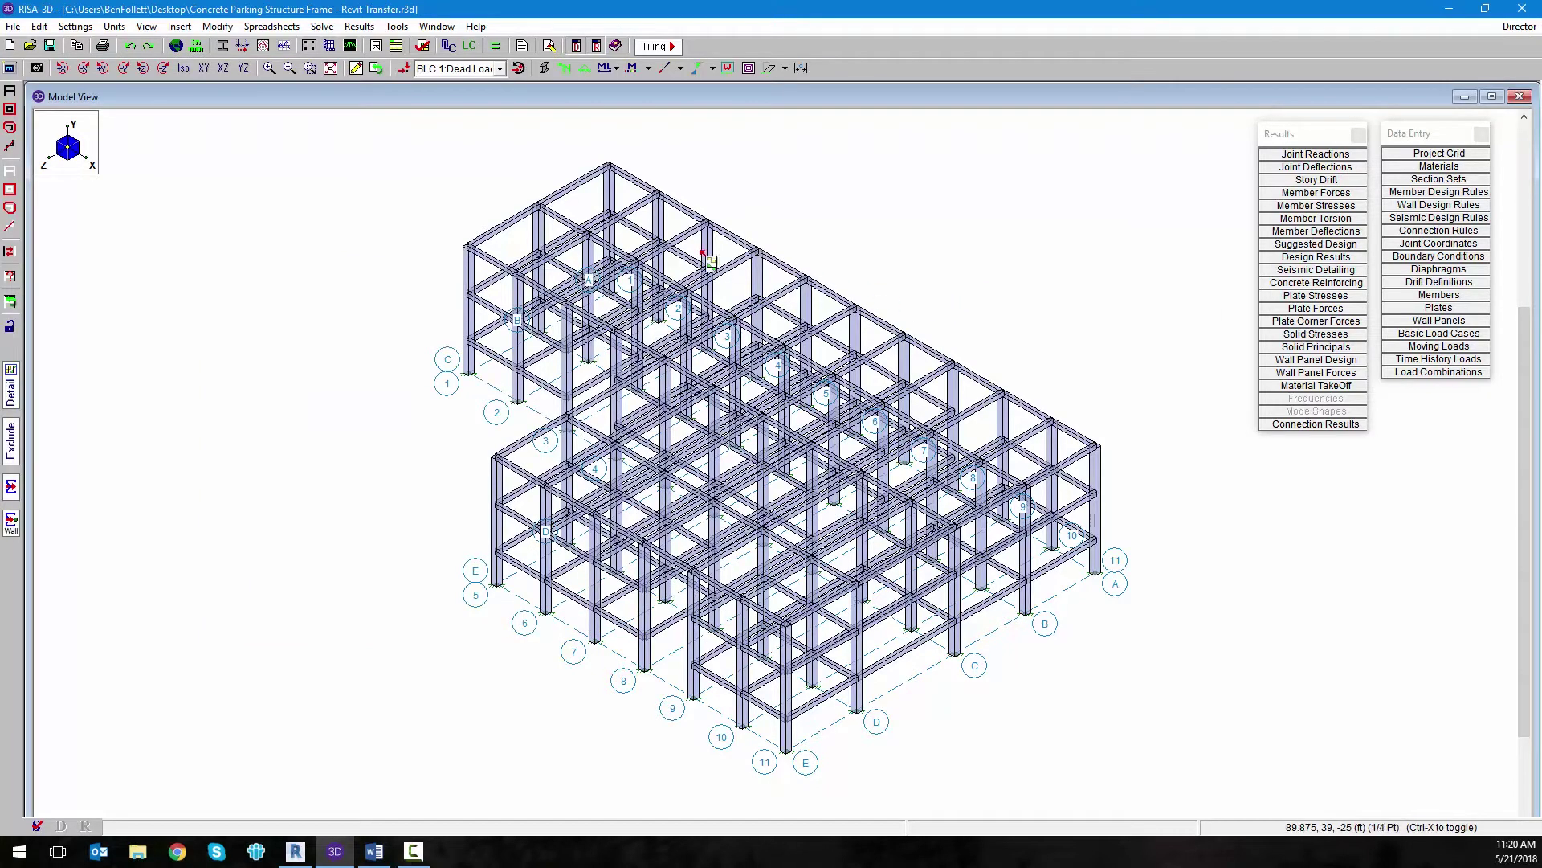
Step: Save the model with its analysis results, close RISA-3D and switch to the Revit project
{"action": "left_click", "coordinate": [49, 46]}
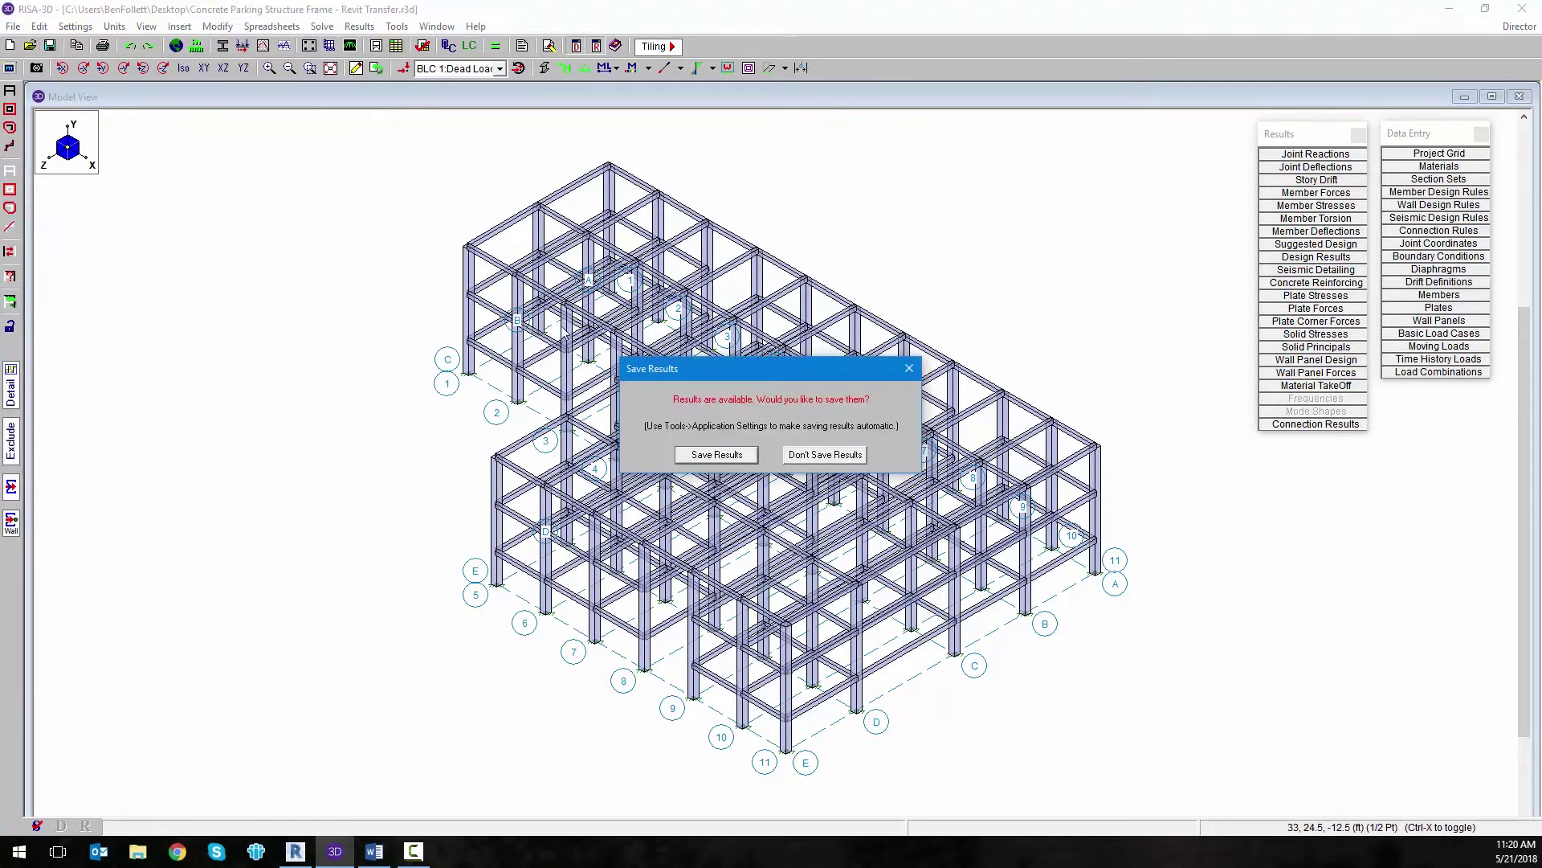
{"action": "left_click", "coordinate": [717, 455]}
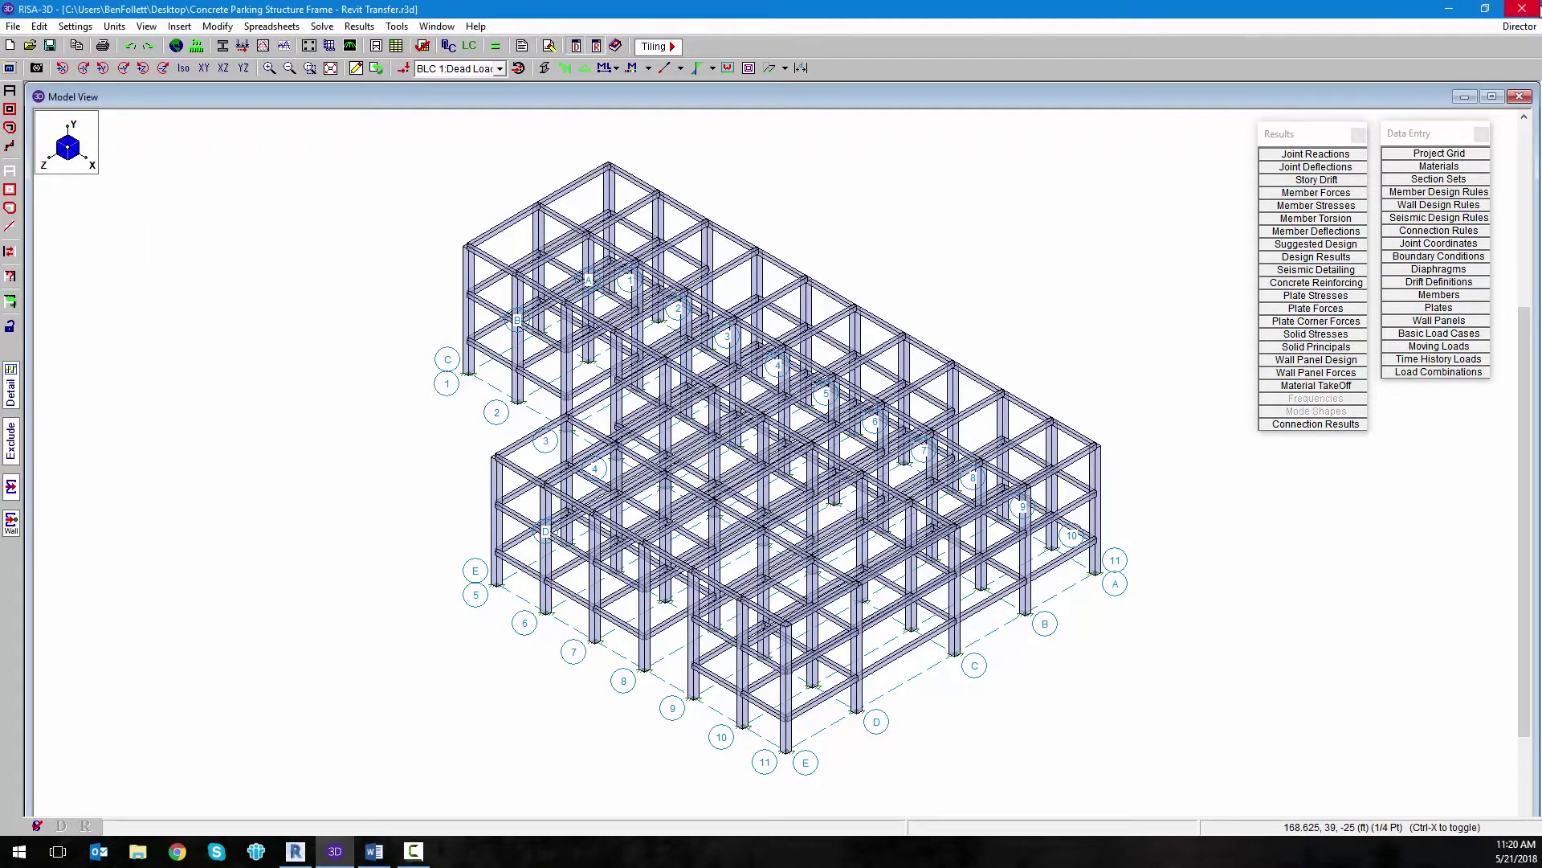
{"action": "left_click", "coordinate": [1522, 9]}
{"action": "left_click", "coordinate": [294, 852]}
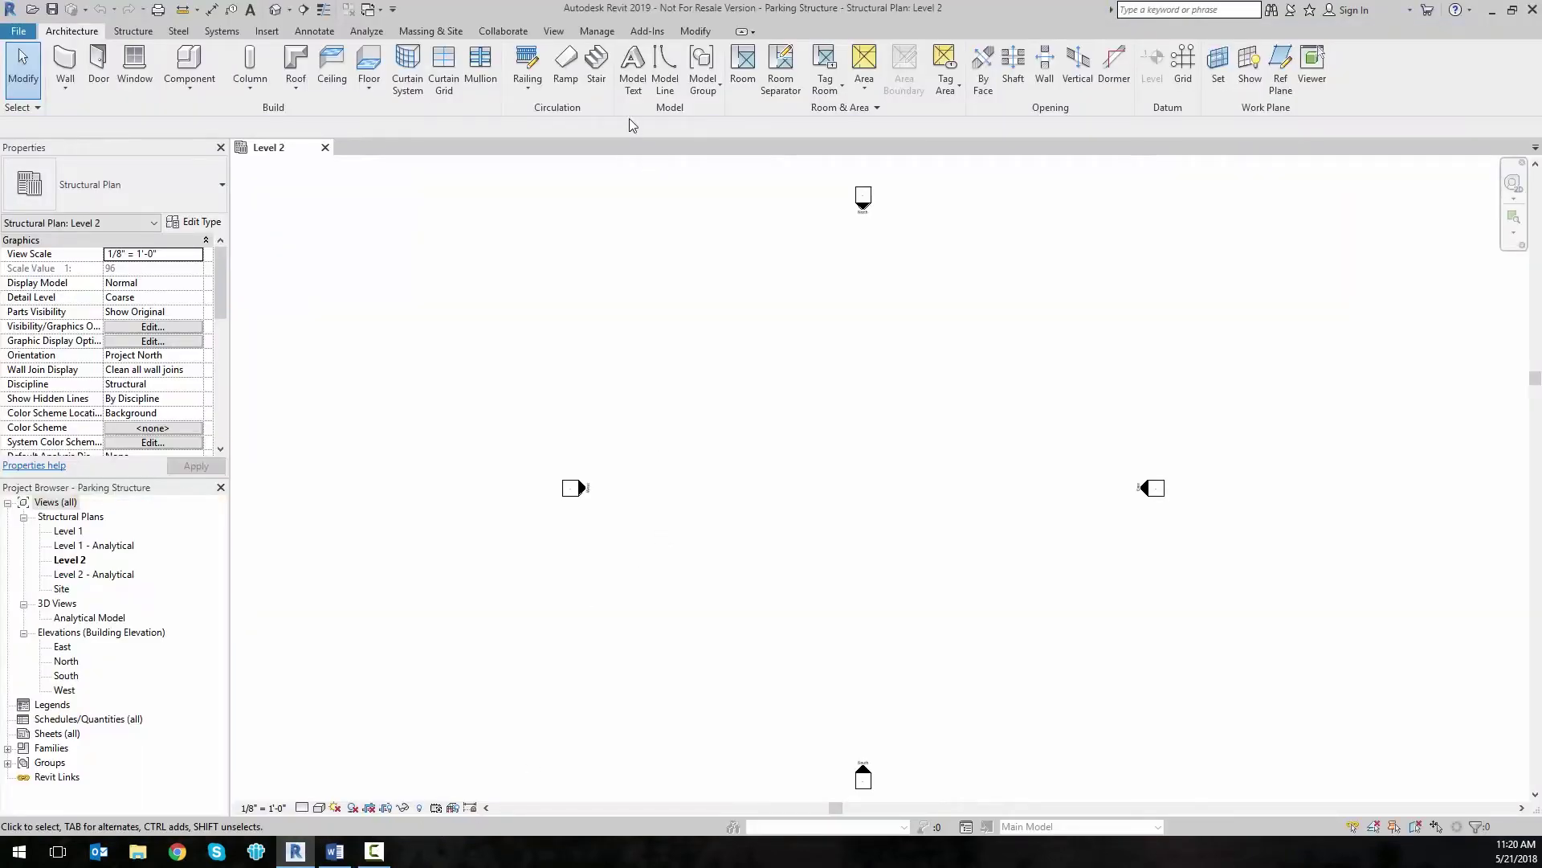
Step: Launch Import from RISA via RISA Revit Link and uncheck Walls among elements to link
{"action": "left_click", "coordinate": [645, 33]}
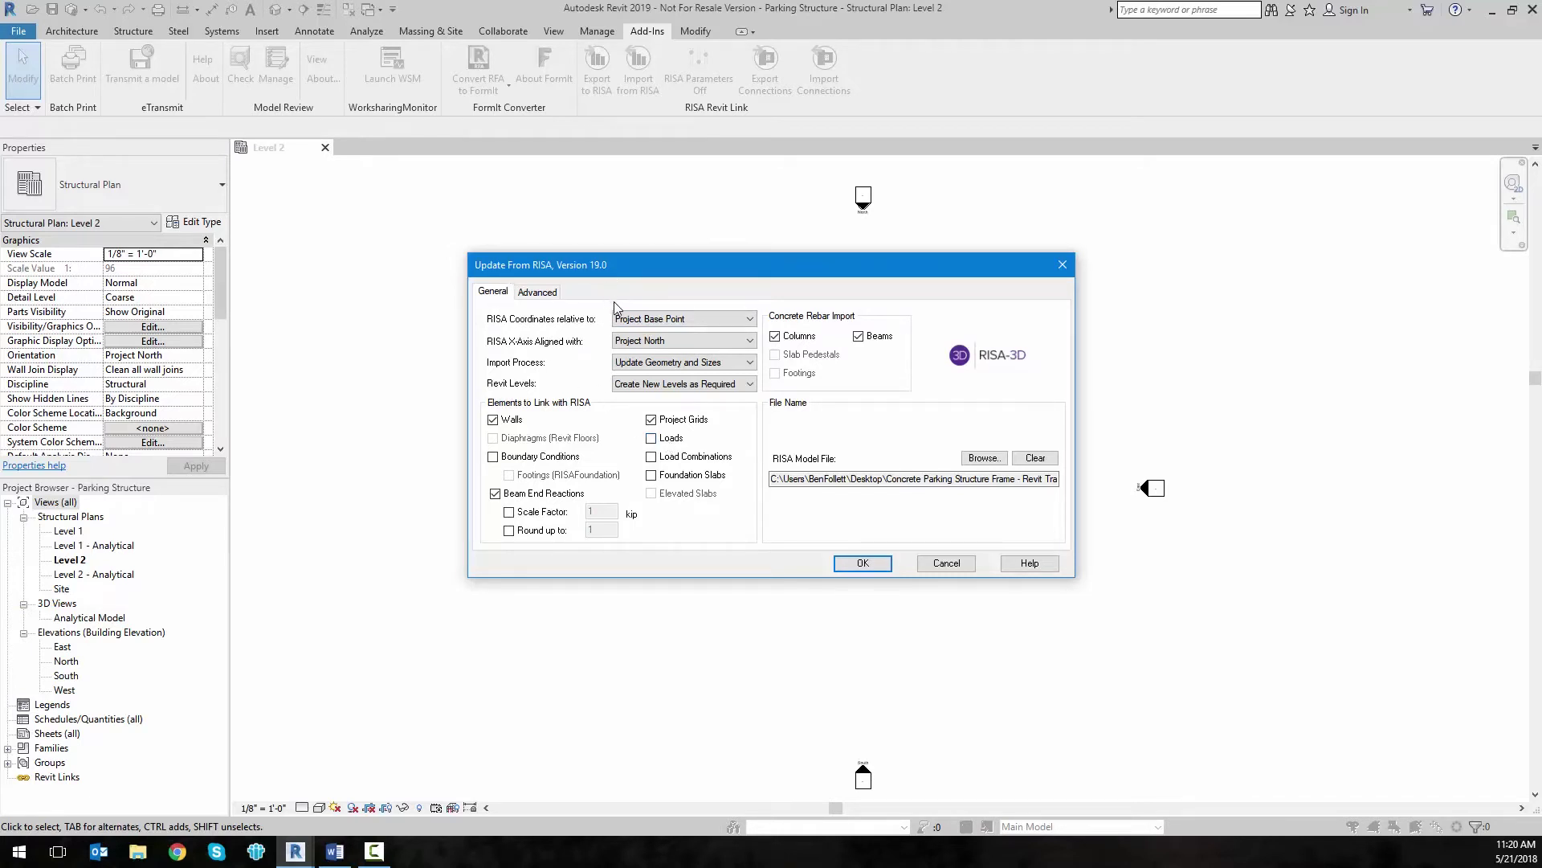
{"action": "left_click", "coordinate": [528, 426]}
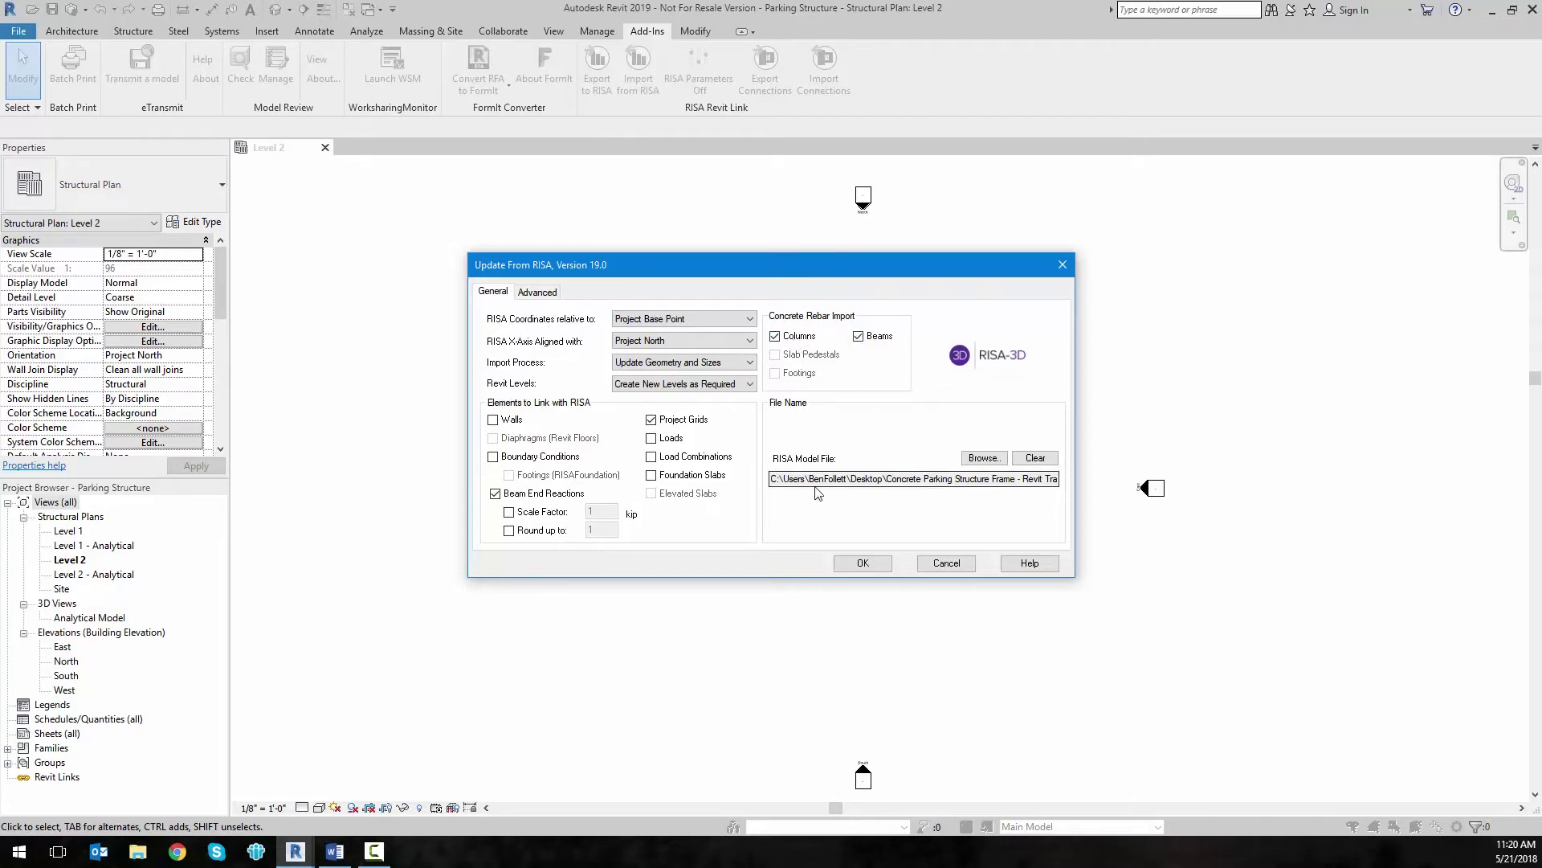
Step: Choose the Desktop file 'Concrete Parking Structure Frame - Revit Transfer' as the RISA model
{"action": "left_click", "coordinate": [981, 458]}
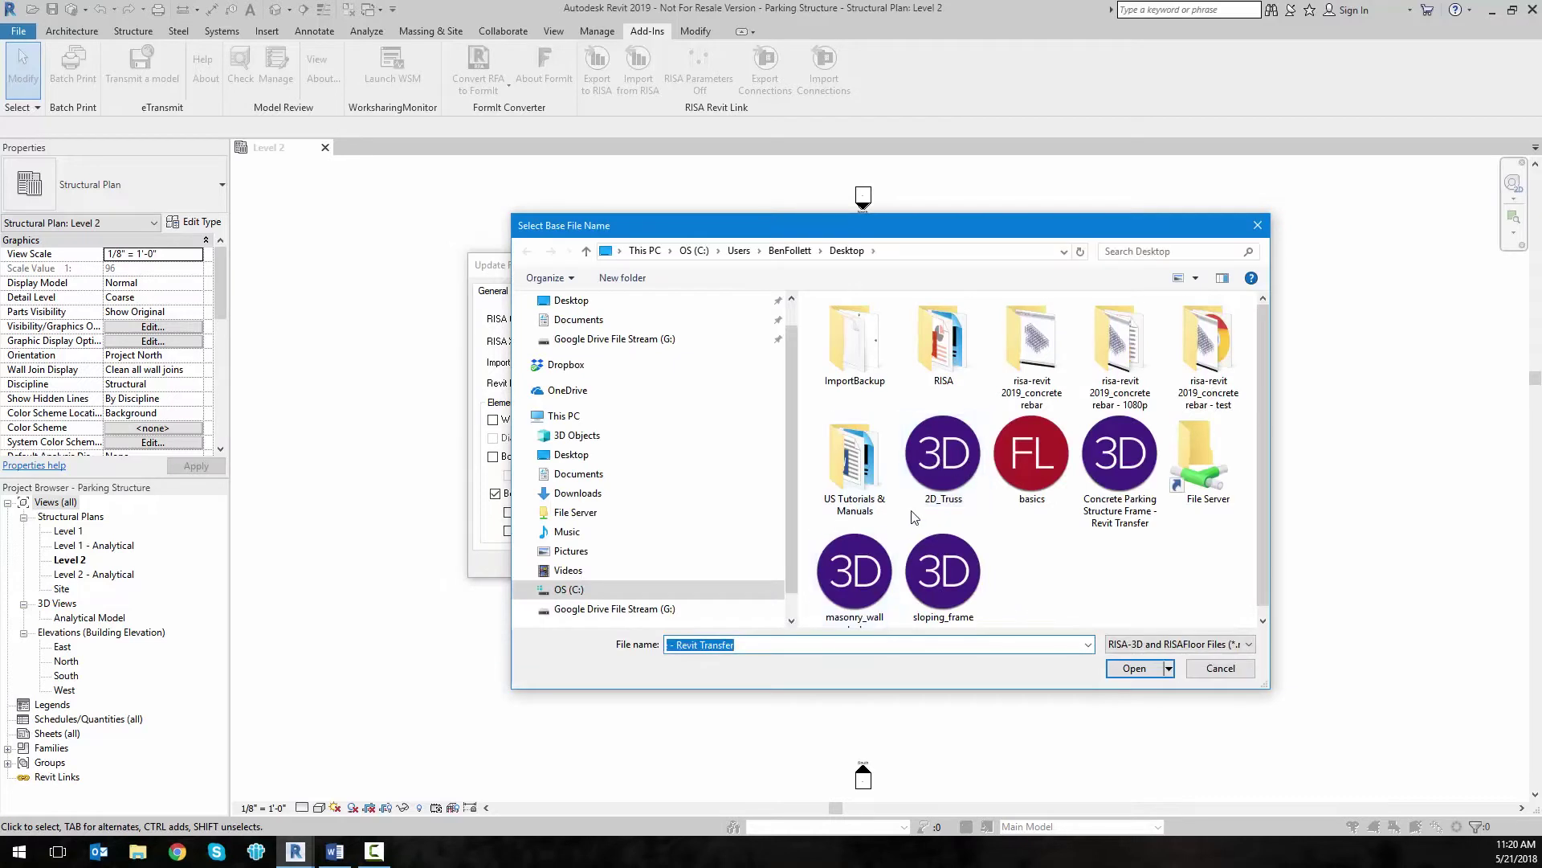
{"action": "left_click", "coordinate": [1119, 498]}
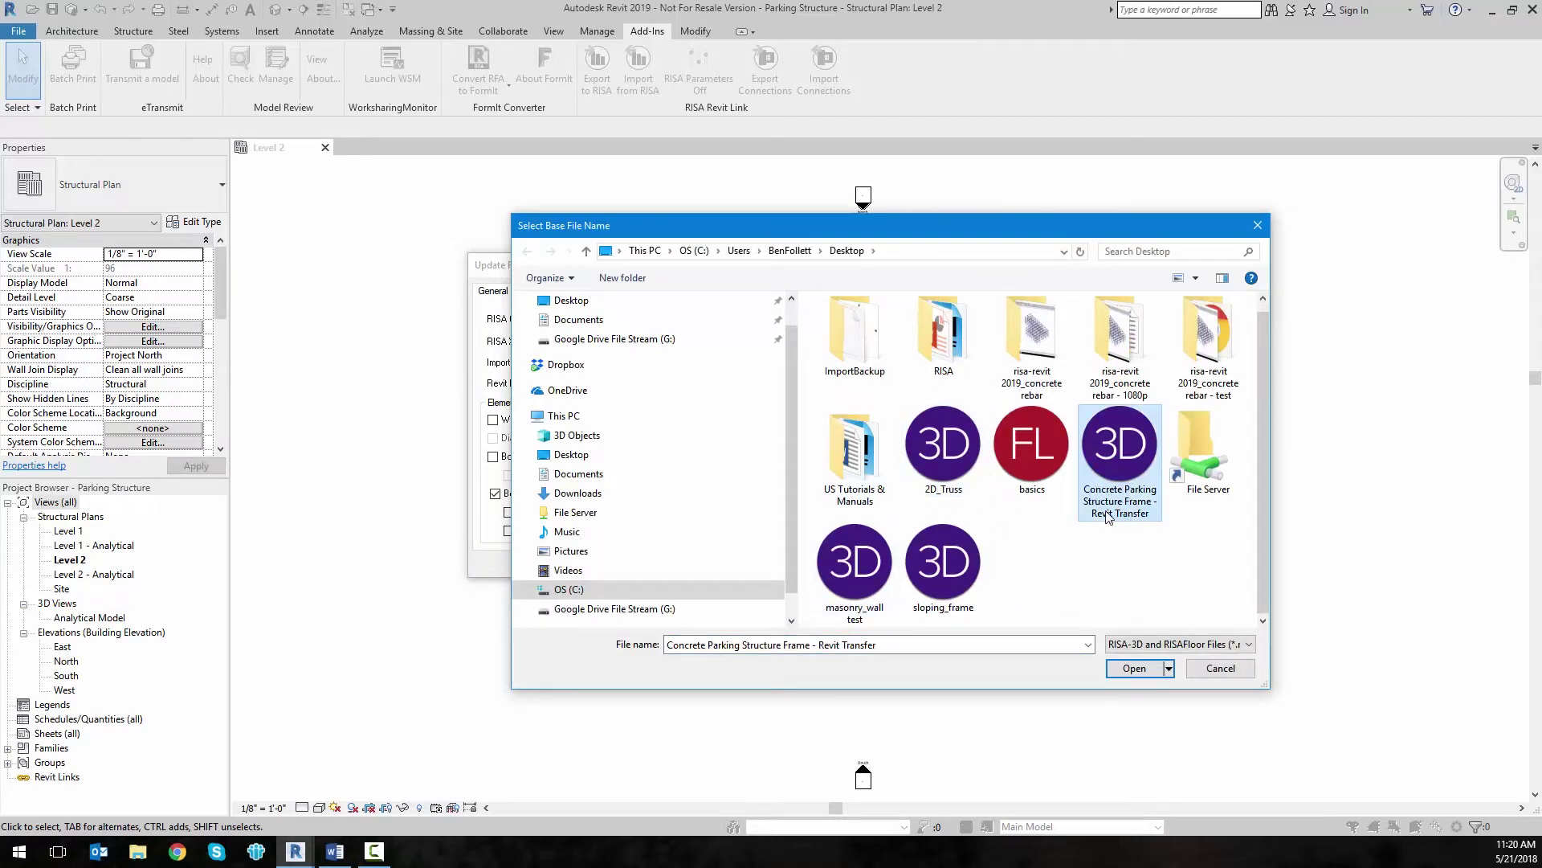
{"action": "left_click", "coordinate": [1134, 668]}
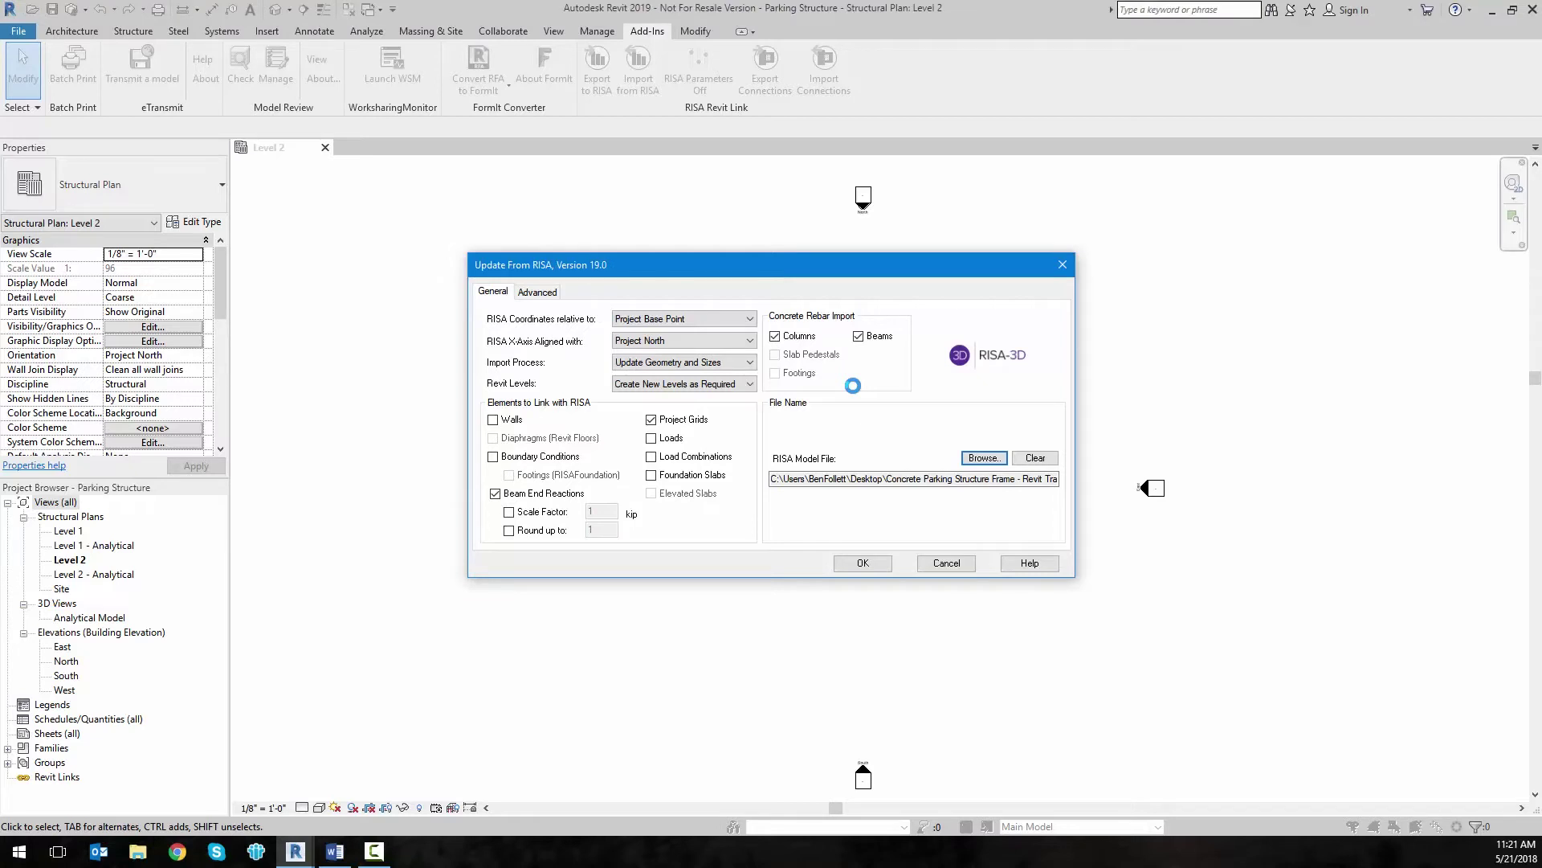
Step: Review the advanced settings, accept the Update From RISA options and save the Revit model first
{"action": "left_click", "coordinate": [540, 292]}
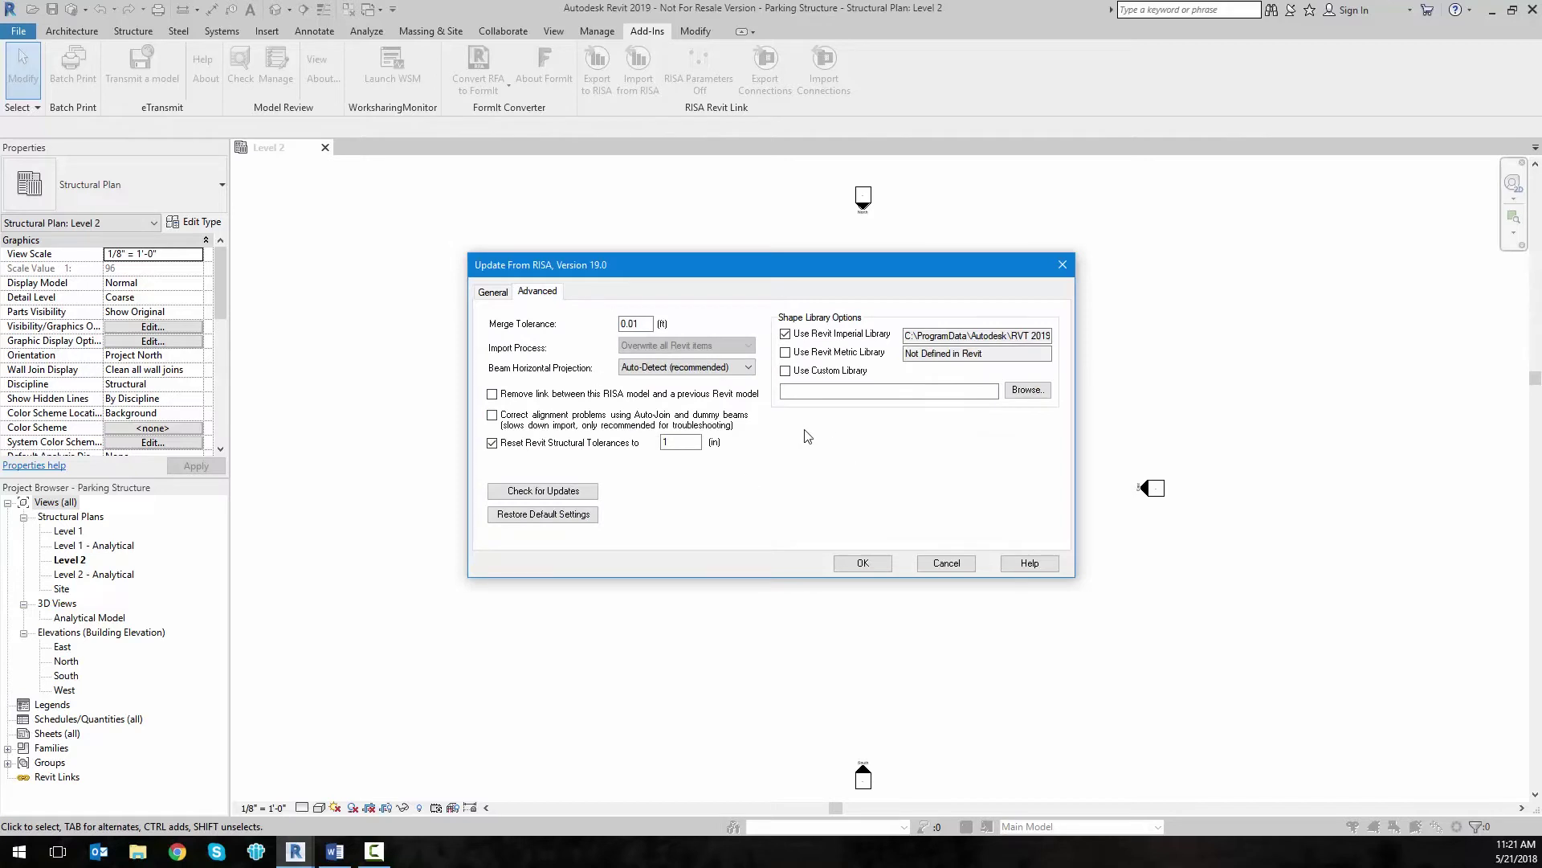
{"action": "left_click", "coordinate": [491, 292]}
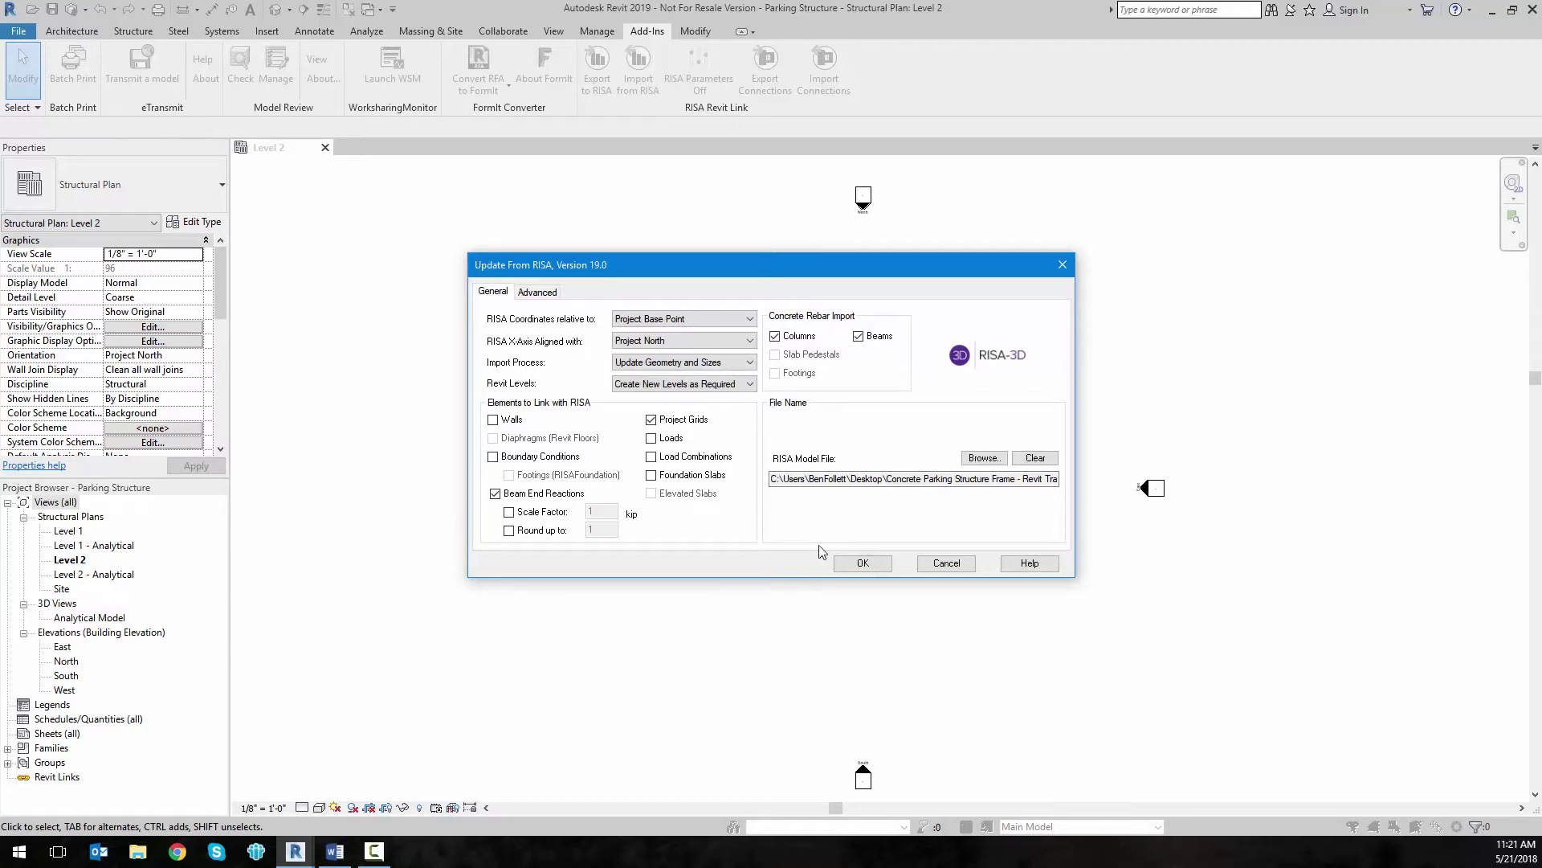
{"action": "left_click", "coordinate": [858, 564]}
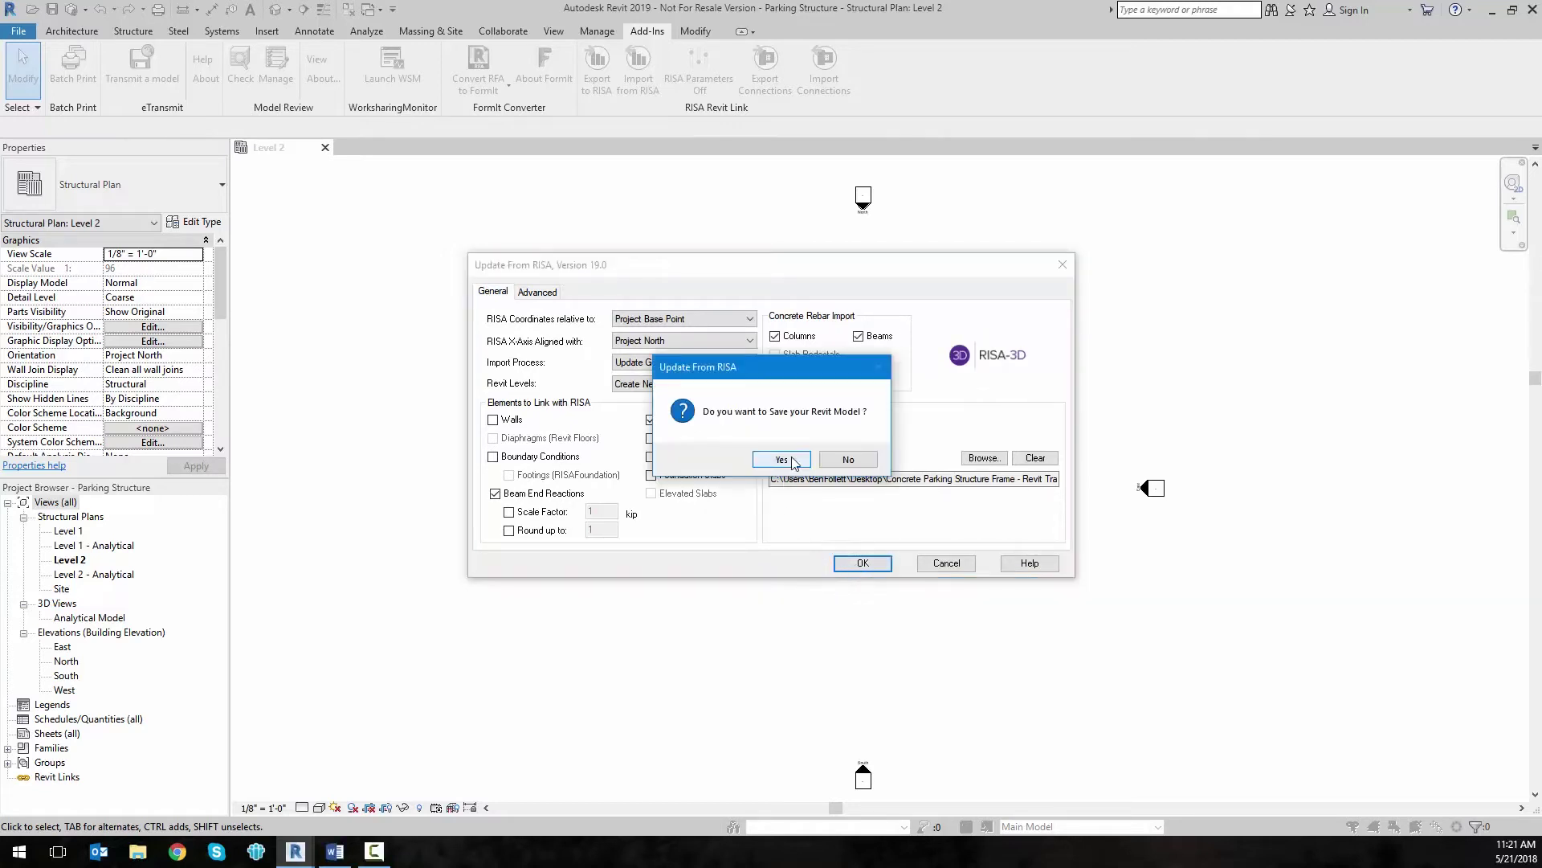
{"action": "left_click", "coordinate": [793, 461]}
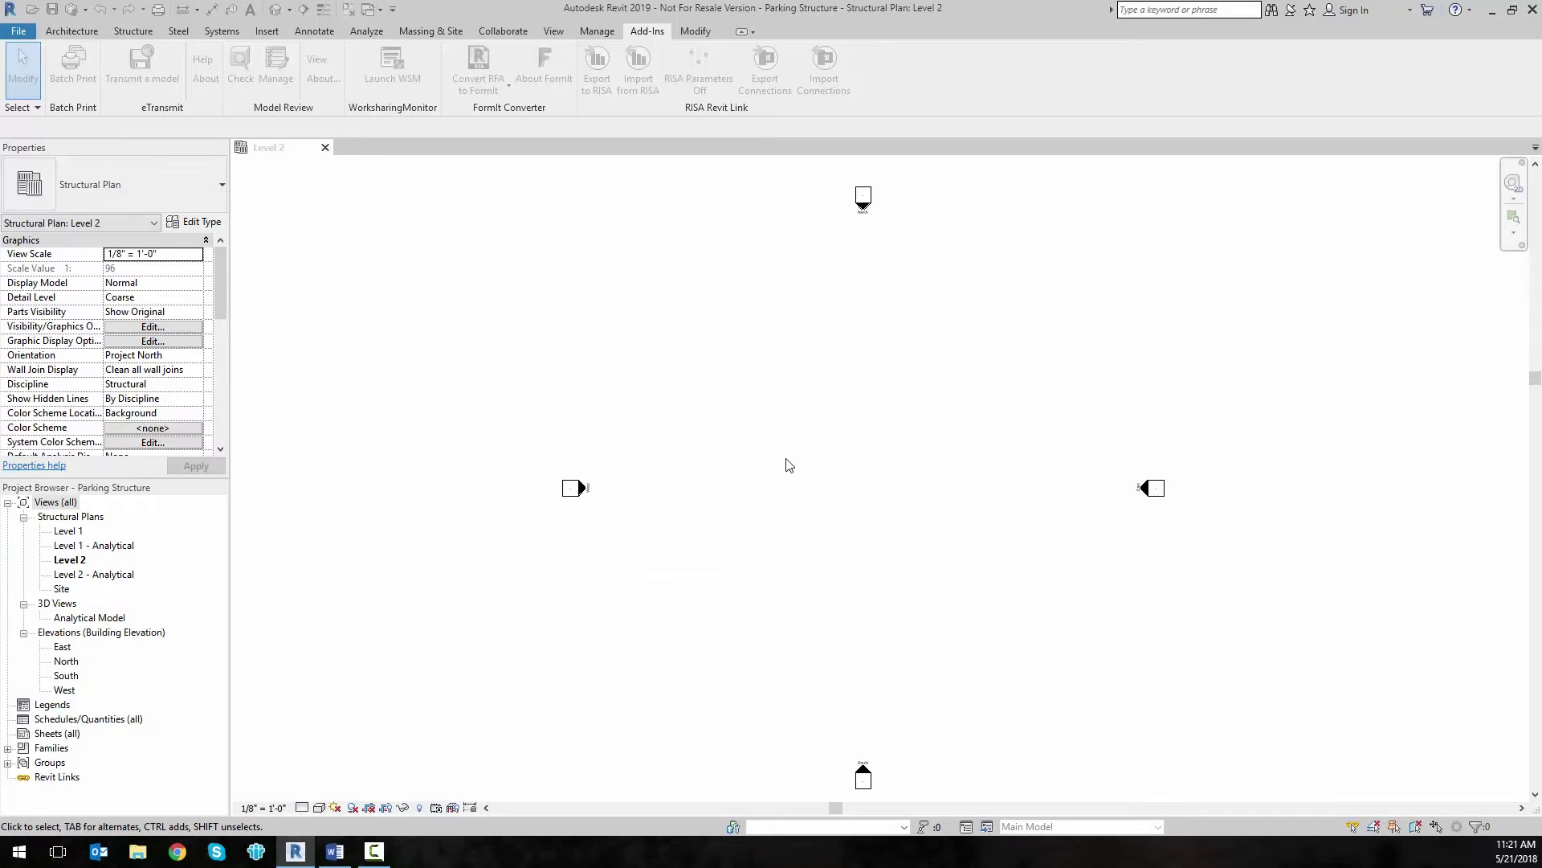
Step: Acknowledge the RISA warning so the import adds 218 beams, 47 columns and 22 materials
{"action": "left_click", "coordinate": [814, 468]}
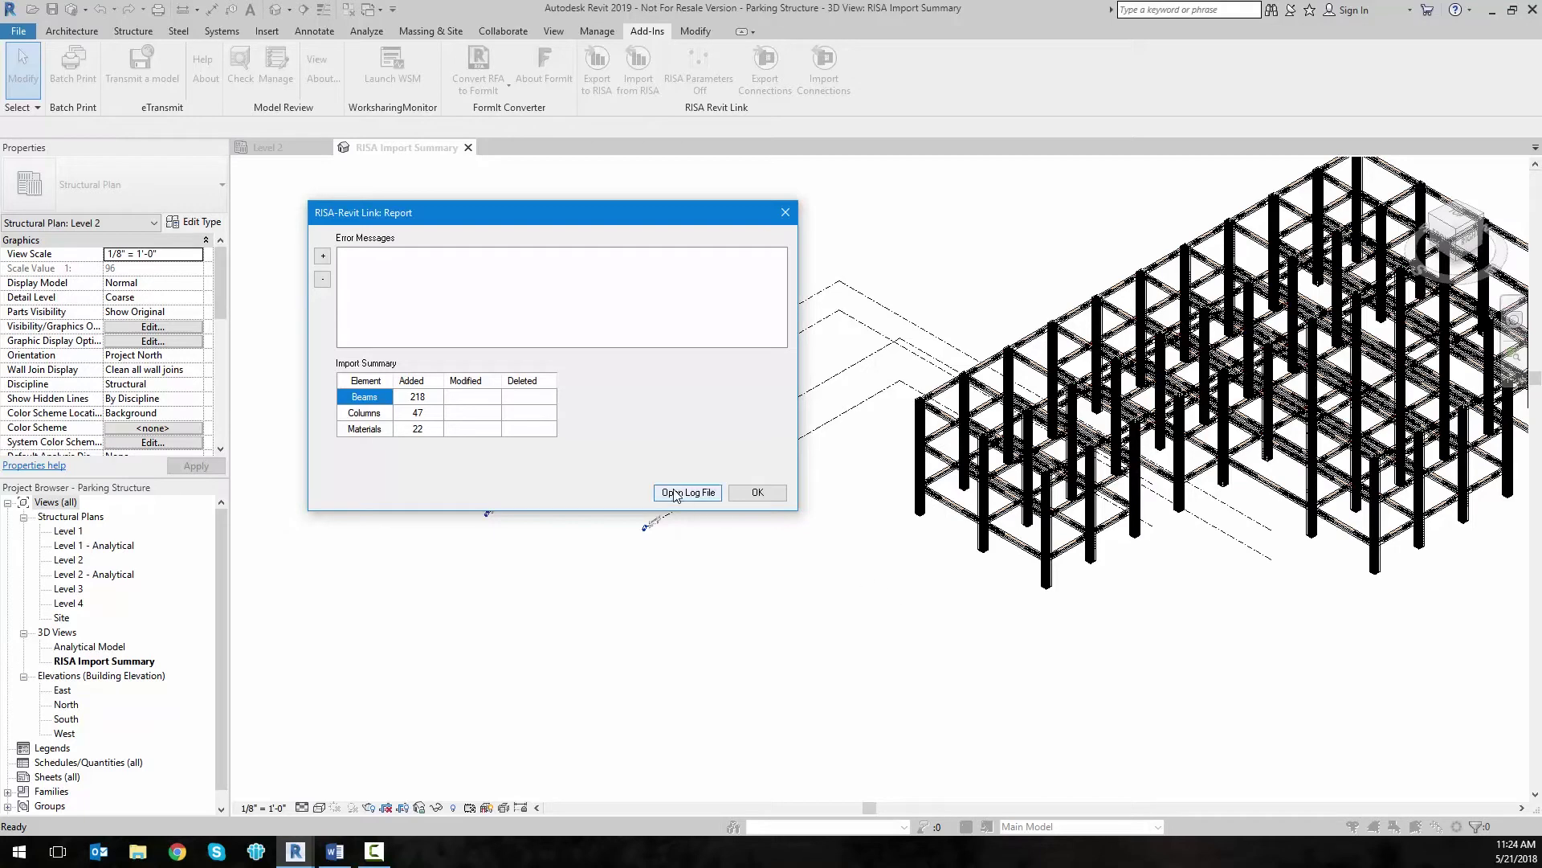
Step: Close the import report, zoom into the rebar in Hidden Line style, then open the Level 4 plan
{"action": "left_click", "coordinate": [759, 494]}
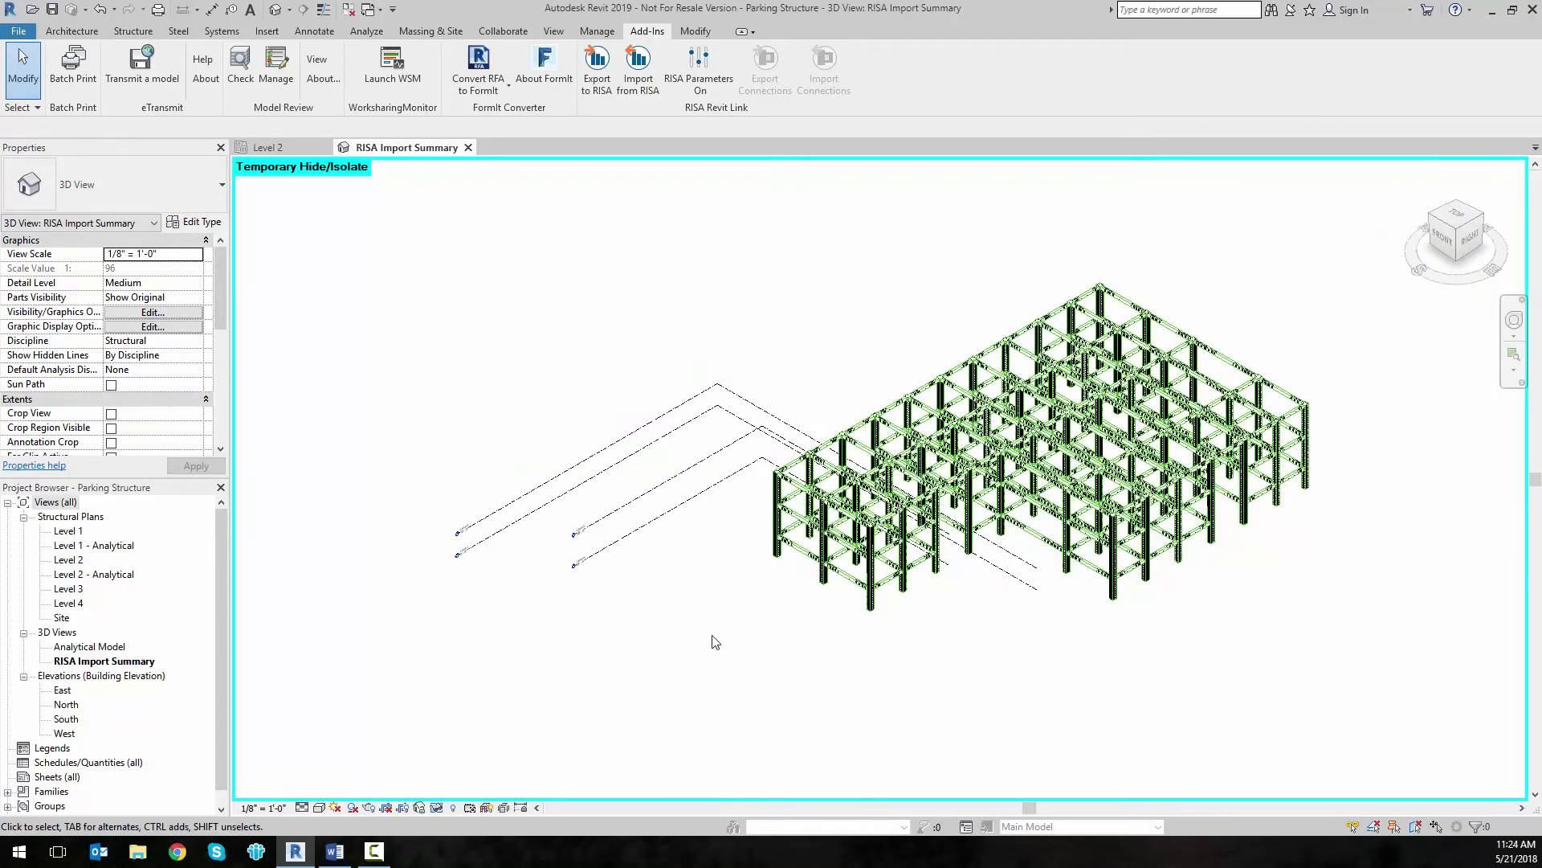
{"action": "left_click", "coordinate": [319, 808]}
{"action": "left_click", "coordinate": [354, 722]}
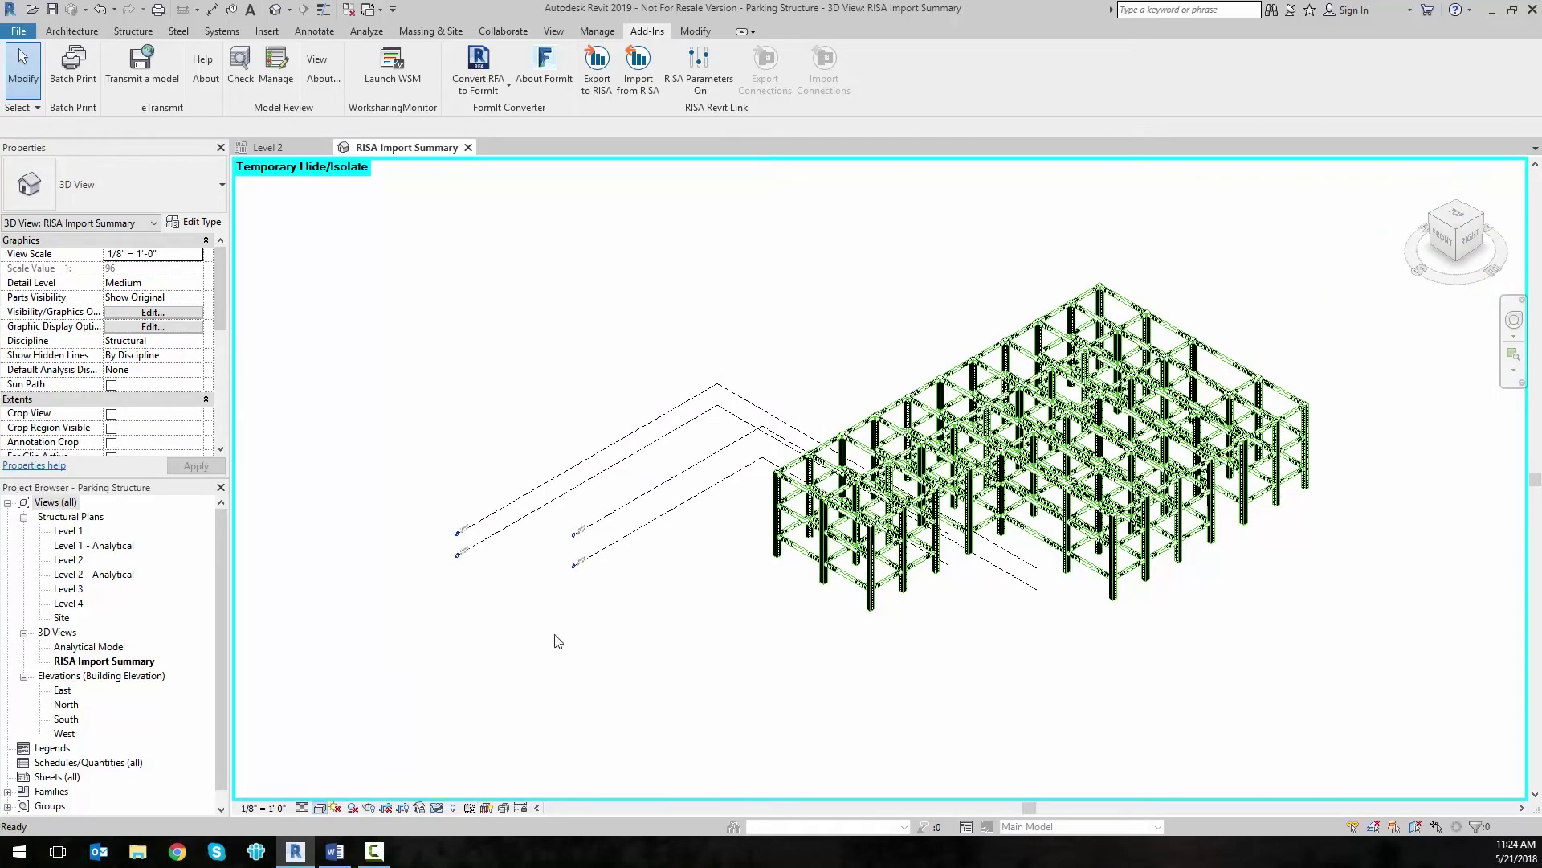
{"action": "scroll", "coordinate": [790, 478], "scroll_direction": "up", "scroll_amount": 6}
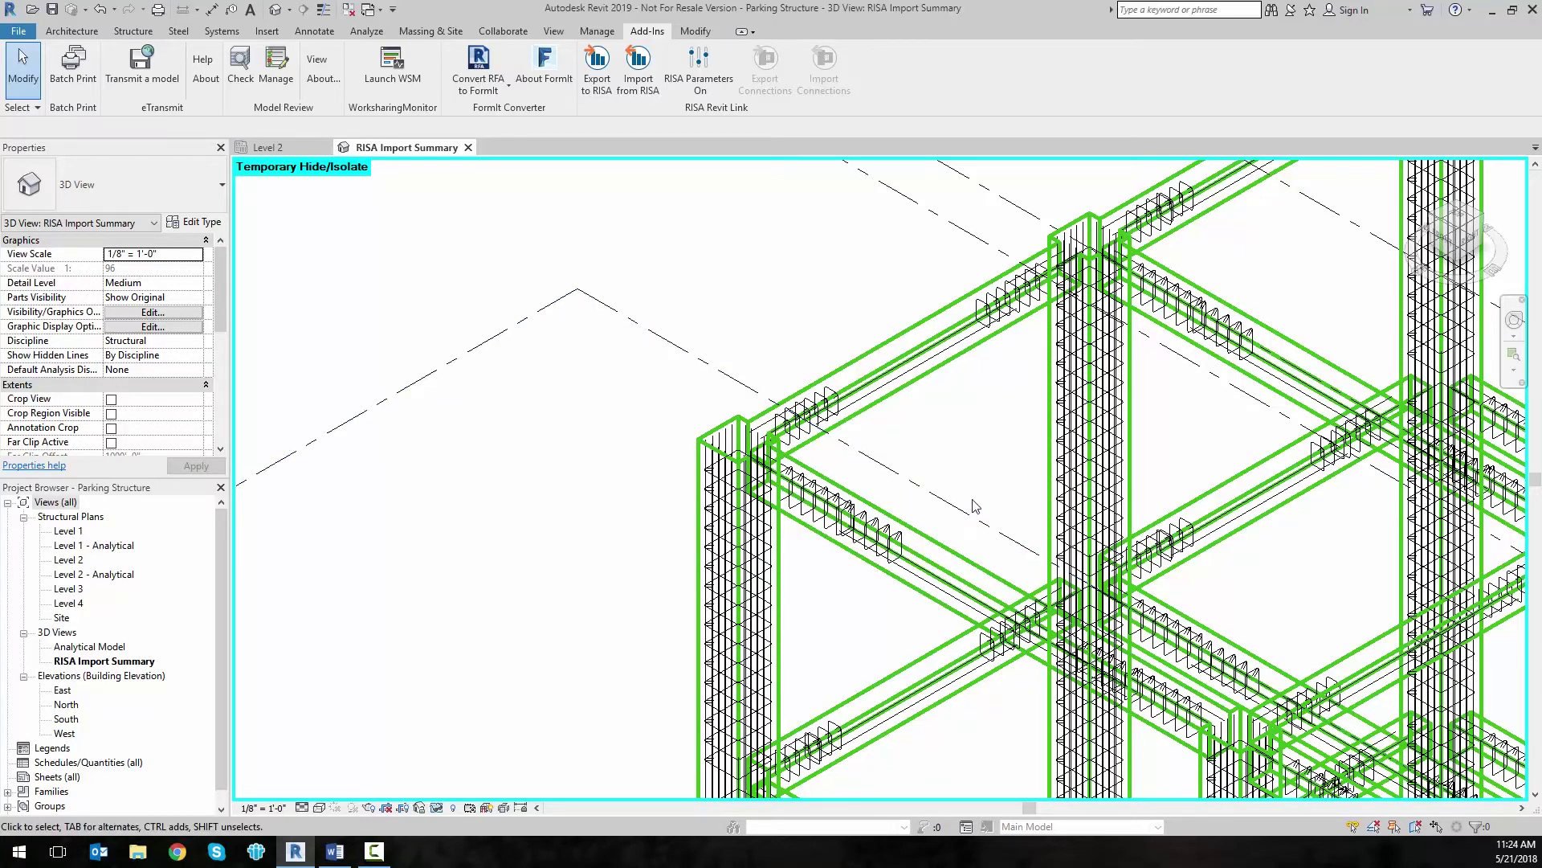
{"action": "double_click", "coordinate": [71, 604]}
{"action": "scroll", "coordinate": [1014, 404], "scroll_direction": "up", "scroll_amount": 2}
Step: Switch the Level 4 plan to Wireframe and zoom around grids 4–7 to reveal the rebar
{"action": "left_click", "coordinate": [319, 807]}
{"action": "left_click", "coordinate": [370, 712]}
{"action": "scroll", "coordinate": [751, 444], "scroll_direction": "up", "scroll_amount": 6}
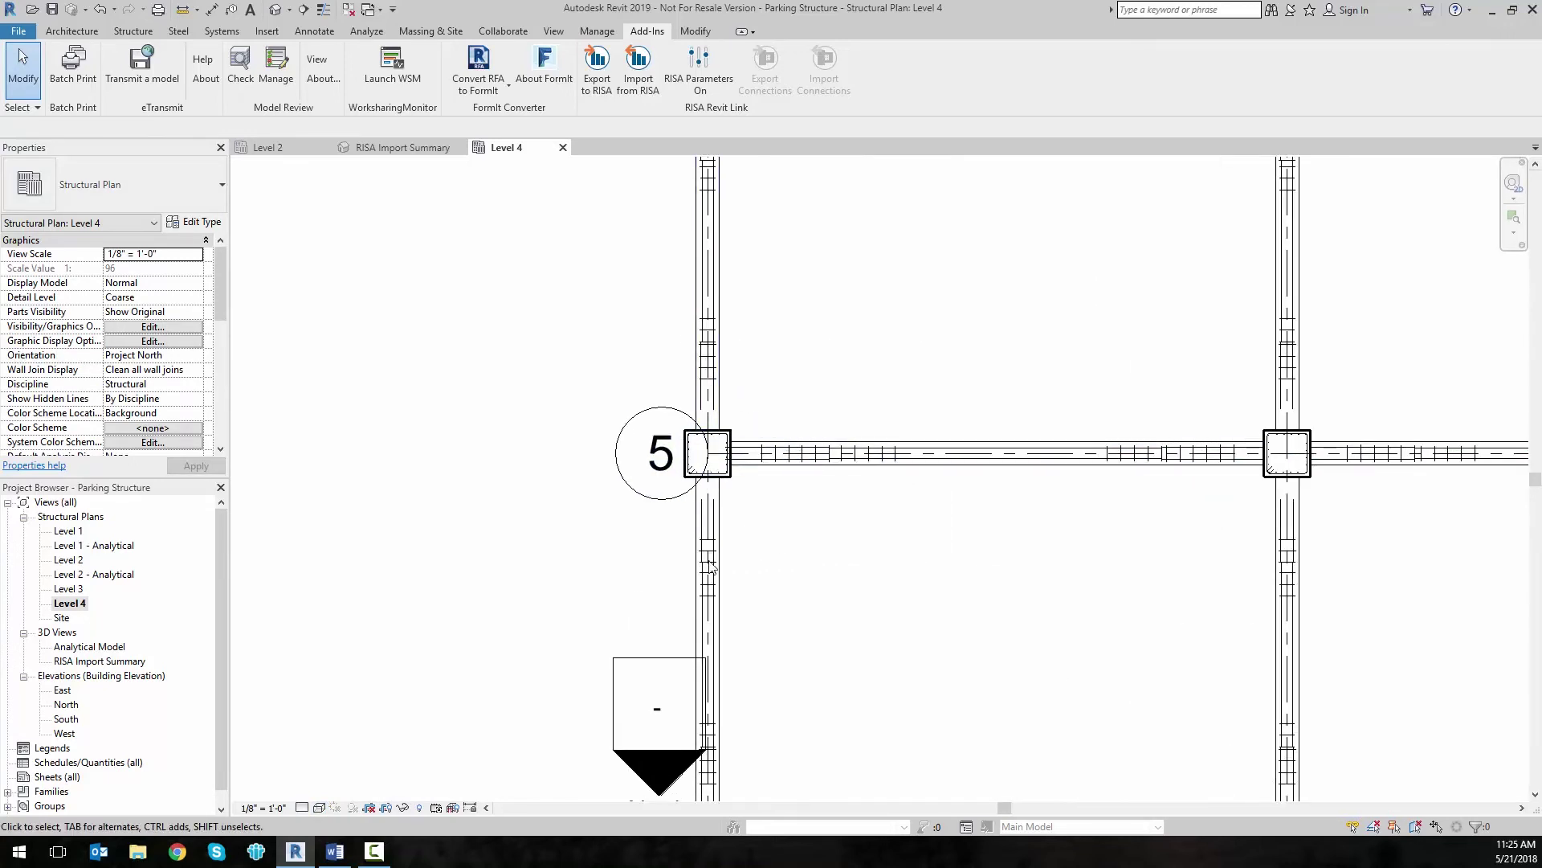
{"action": "scroll", "coordinate": [727, 550], "scroll_direction": "down", "scroll_amount": 5}
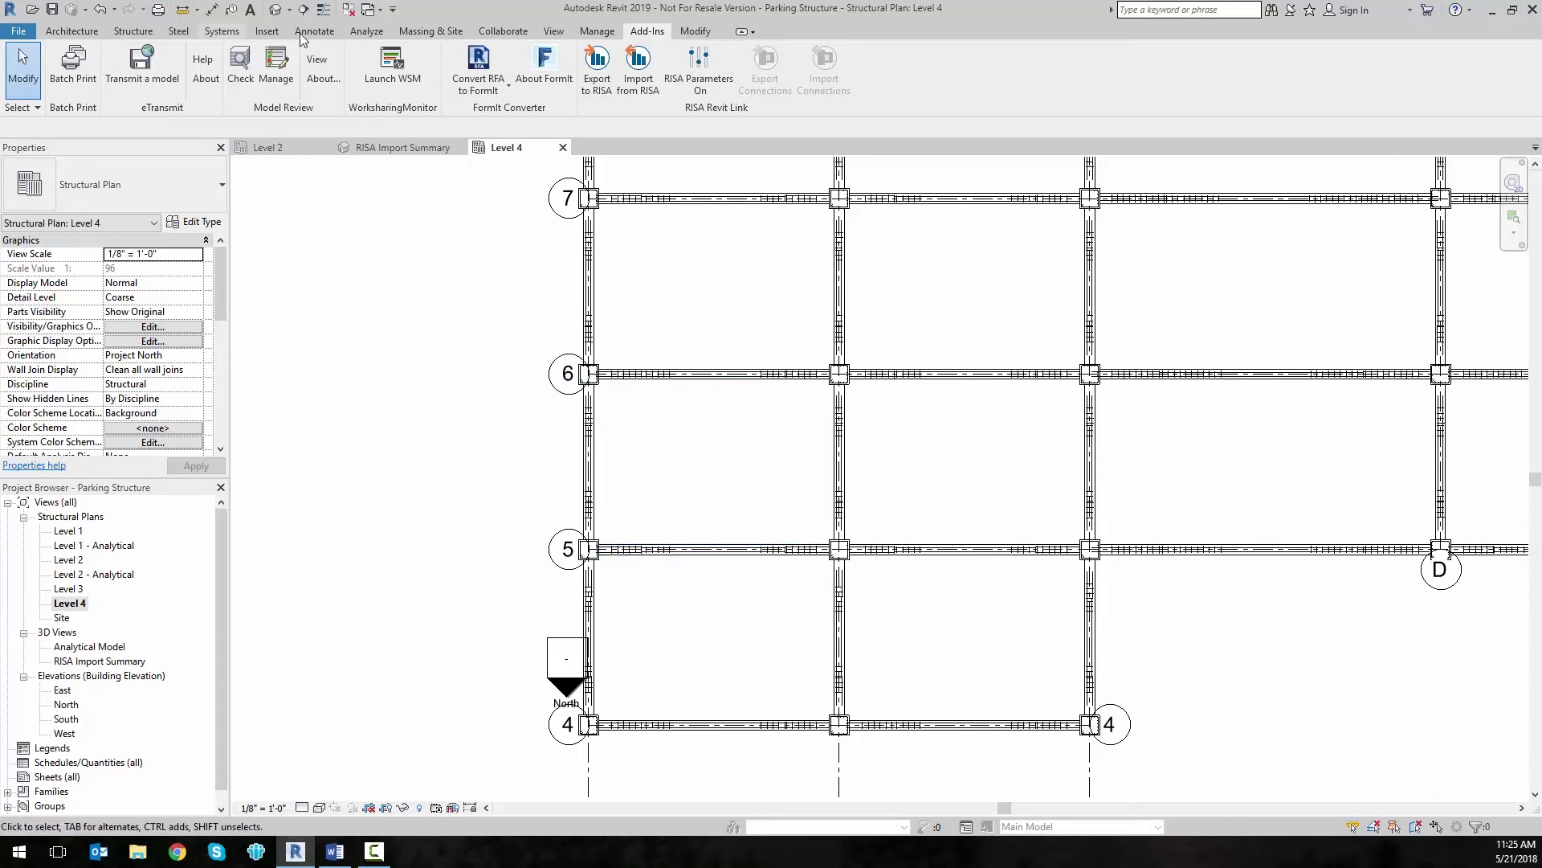
{"action": "left_click", "coordinate": [551, 32]}
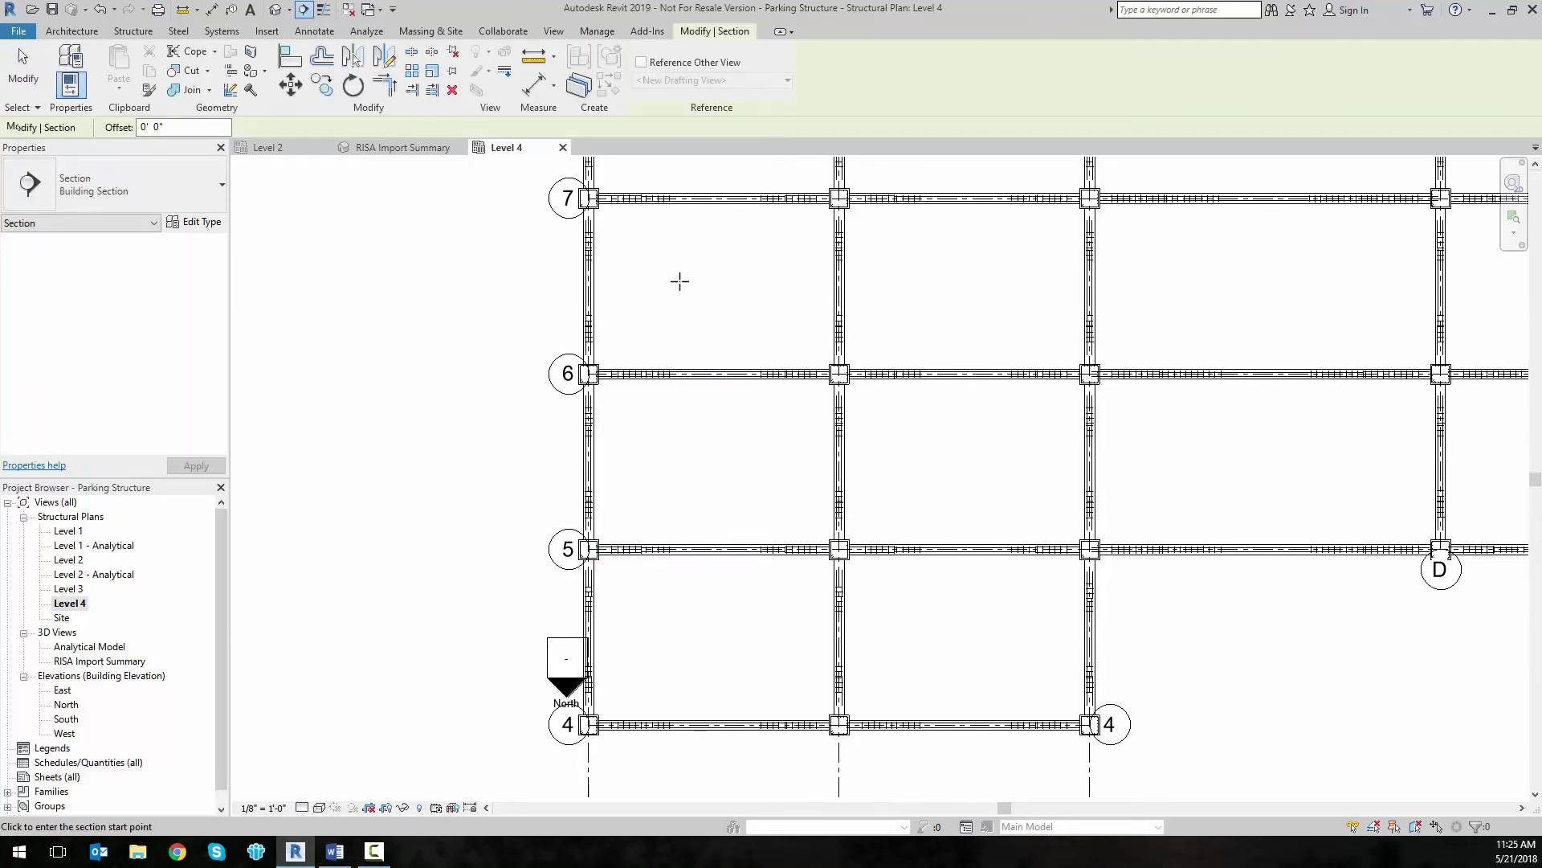
Step: Draw Section 1 across grids 7 and 6, then open it and pan to the upper beams
{"action": "left_click", "coordinate": [643, 170]}
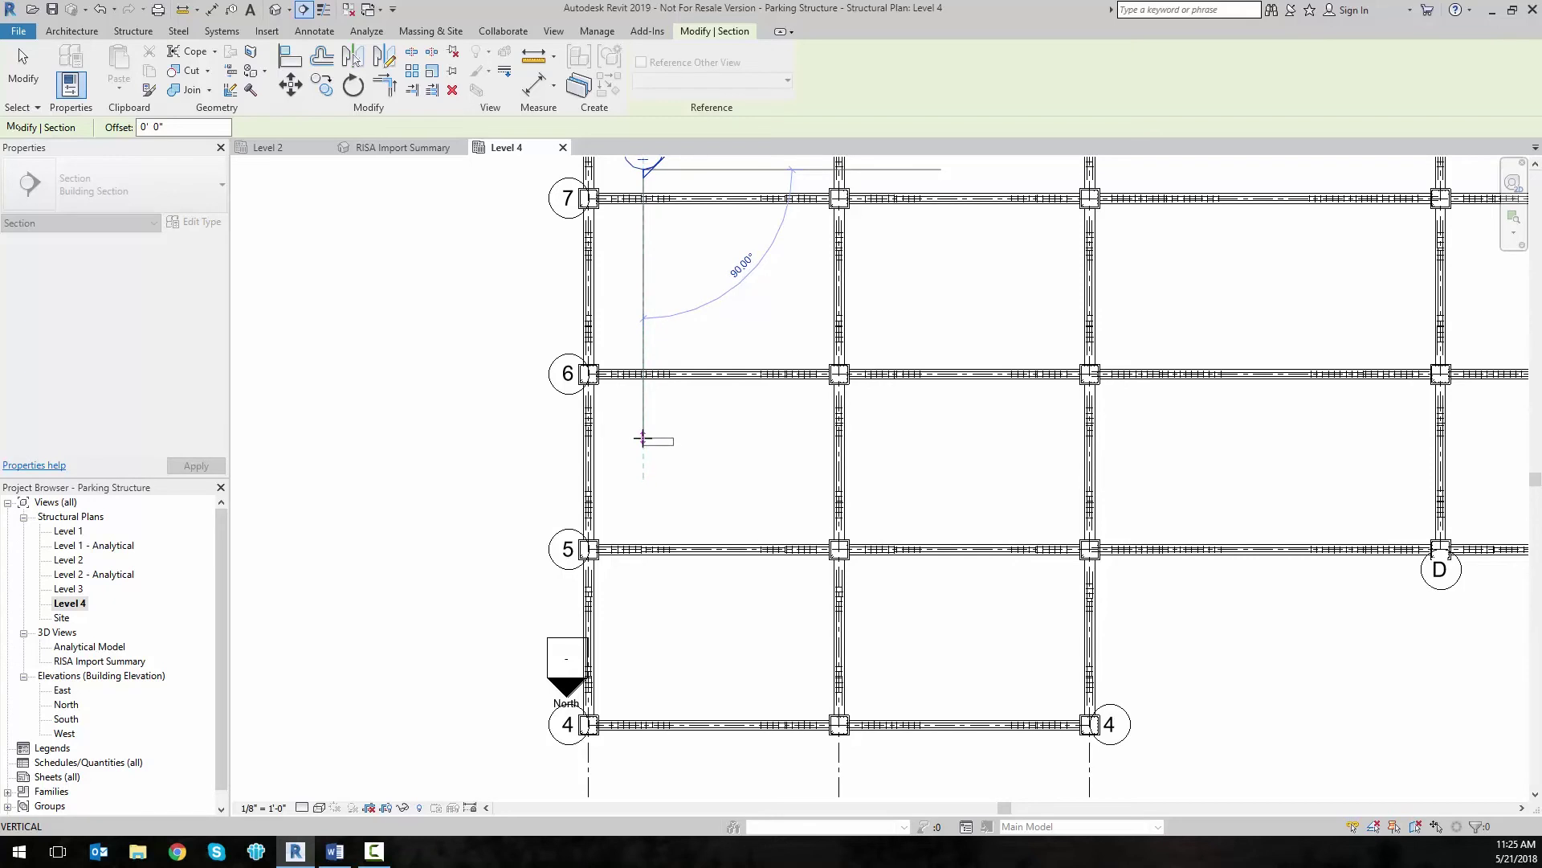
{"action": "left_click", "coordinate": [703, 438]}
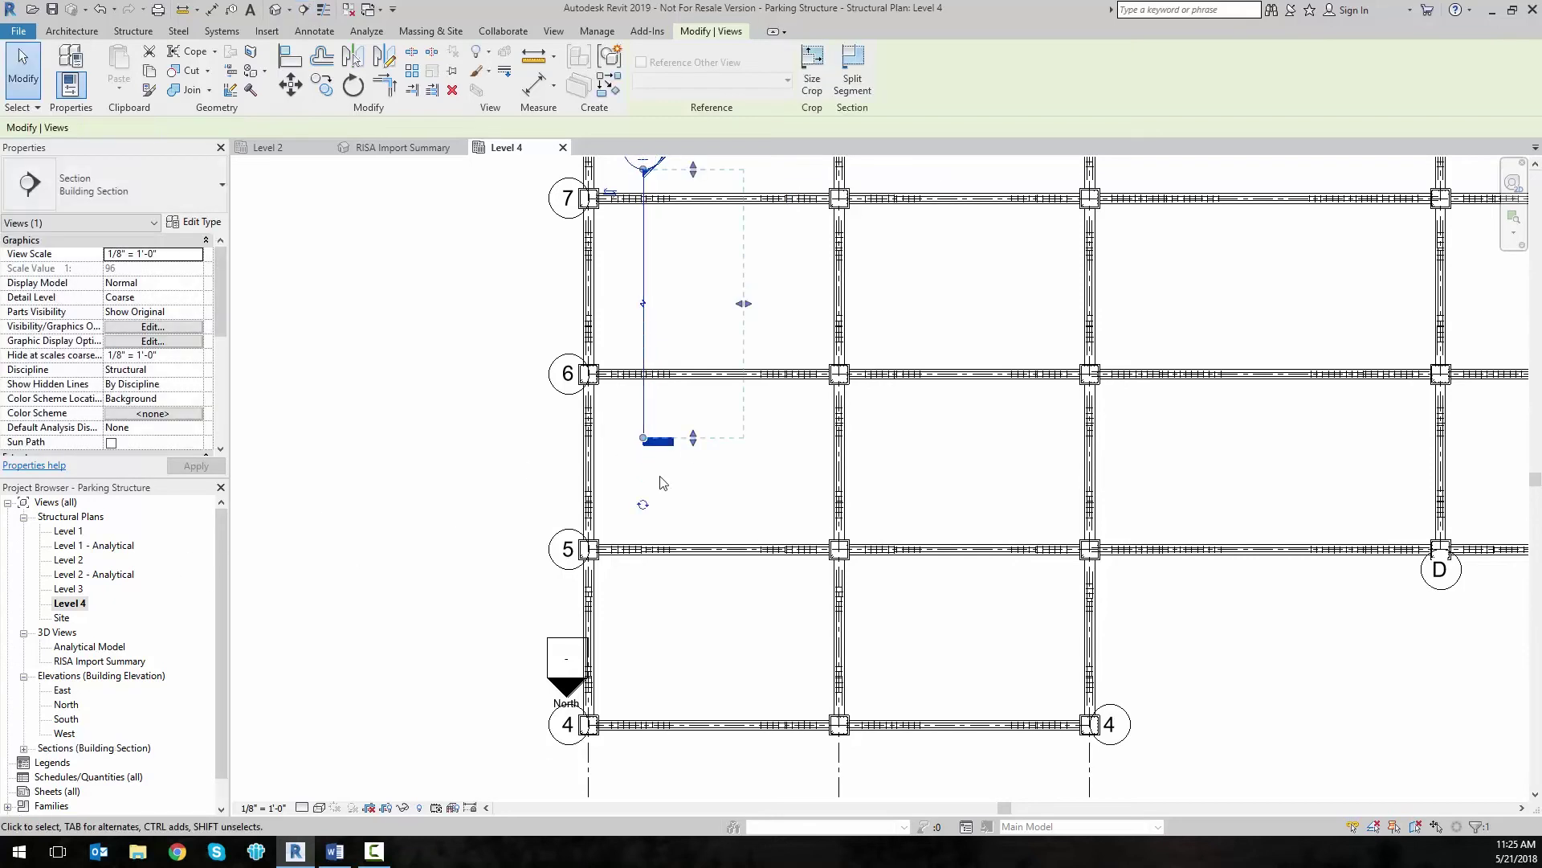
{"action": "left_click", "coordinate": [24, 748]}
{"action": "double_click", "coordinate": [74, 762]}
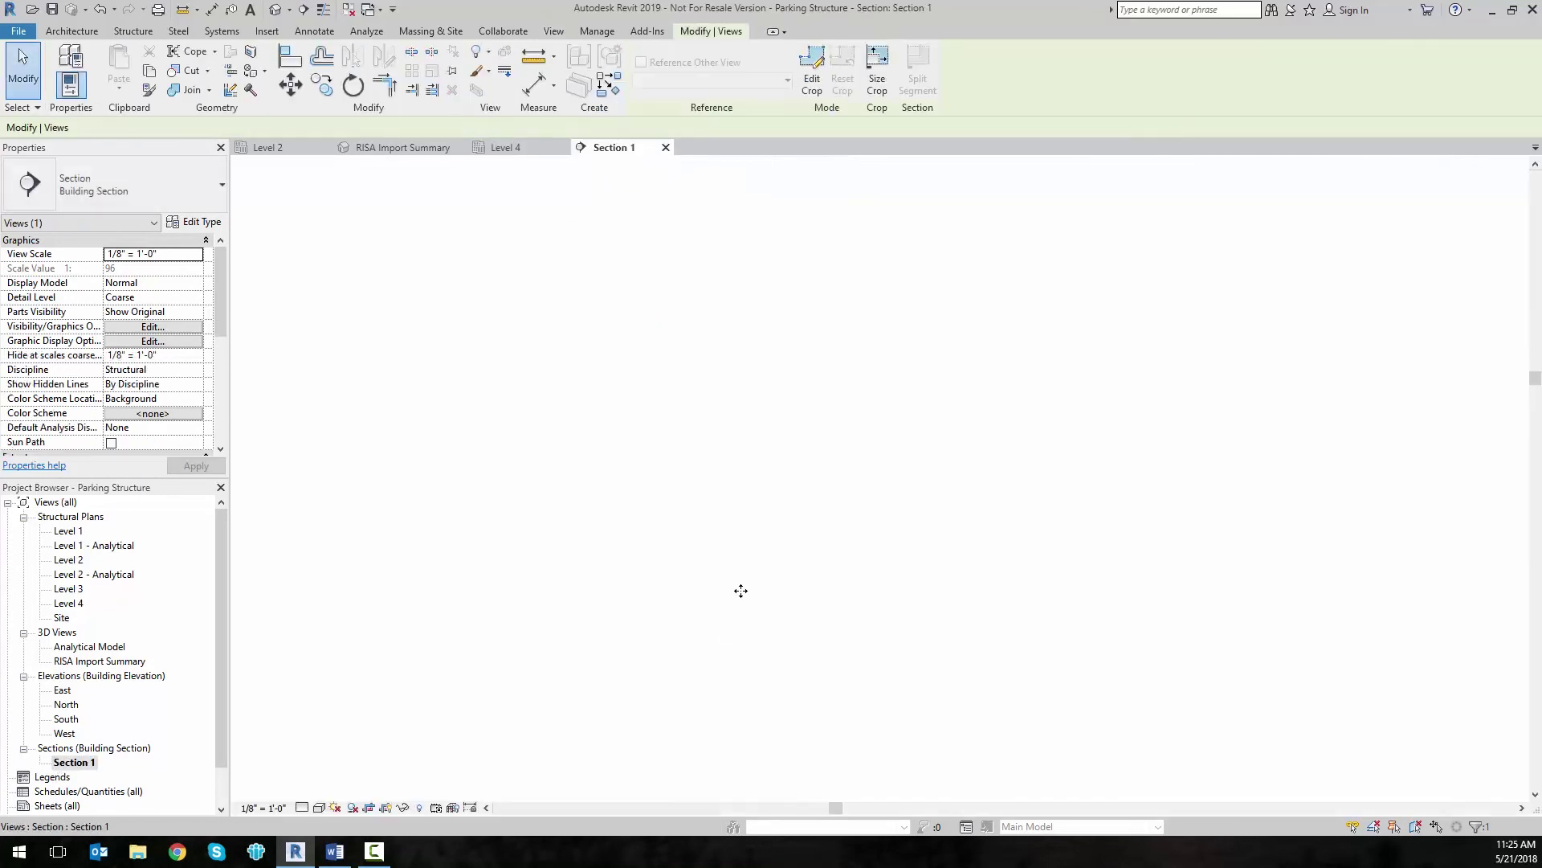
{"action": "scroll", "coordinate": [889, 303], "scroll_direction": "up", "scroll_amount": 6}
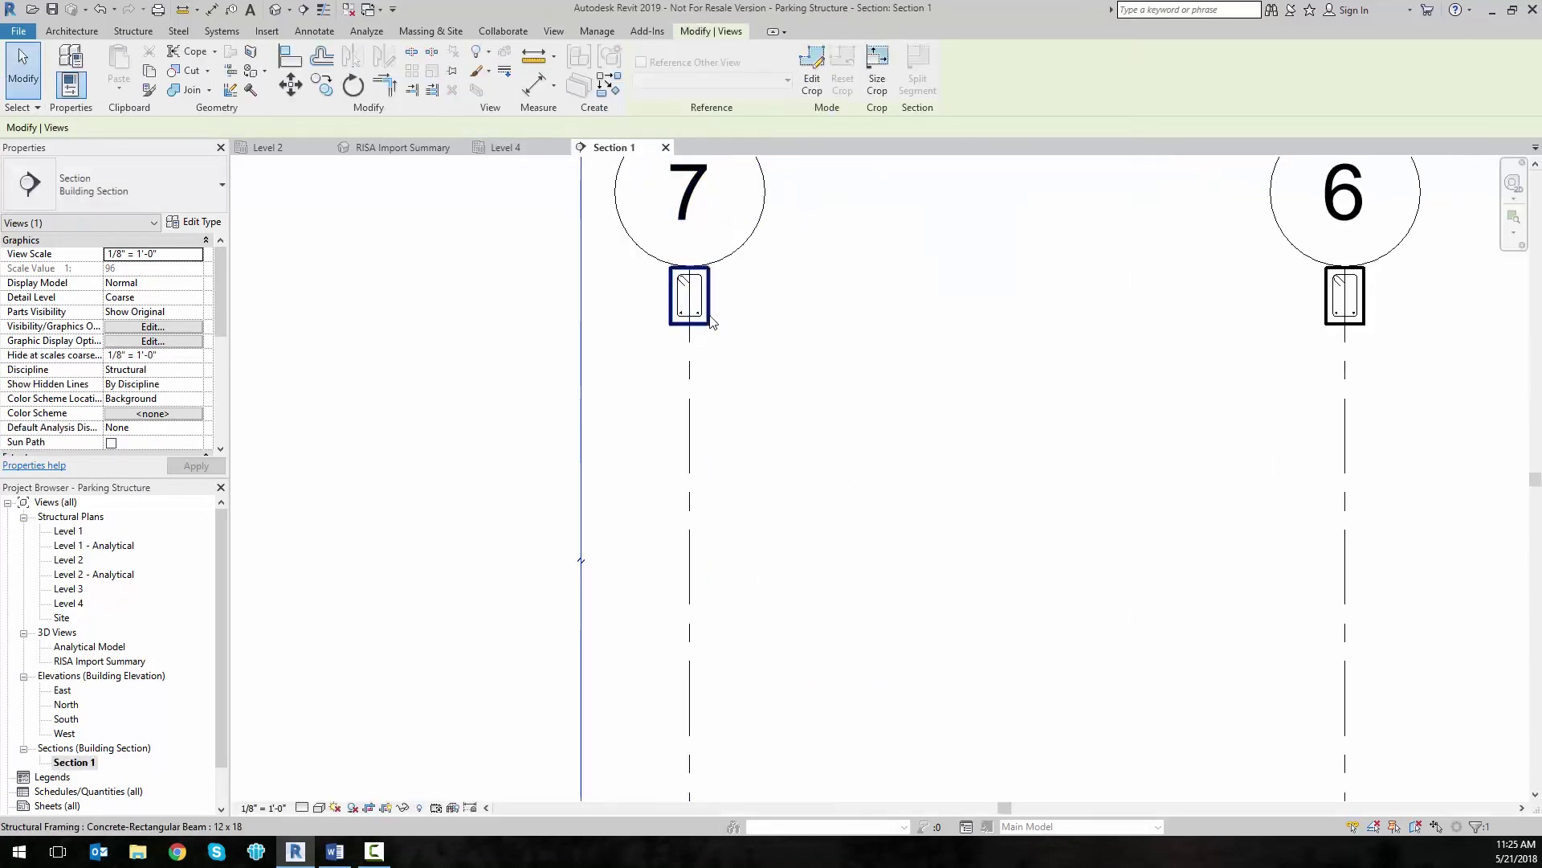
{"action": "scroll", "coordinate": [1031, 350], "scroll_direction": "down", "scroll_amount": 3}
{"action": "middle_click_drag", "start_coordinate": [1053, 565], "coordinate": [906, 410]}
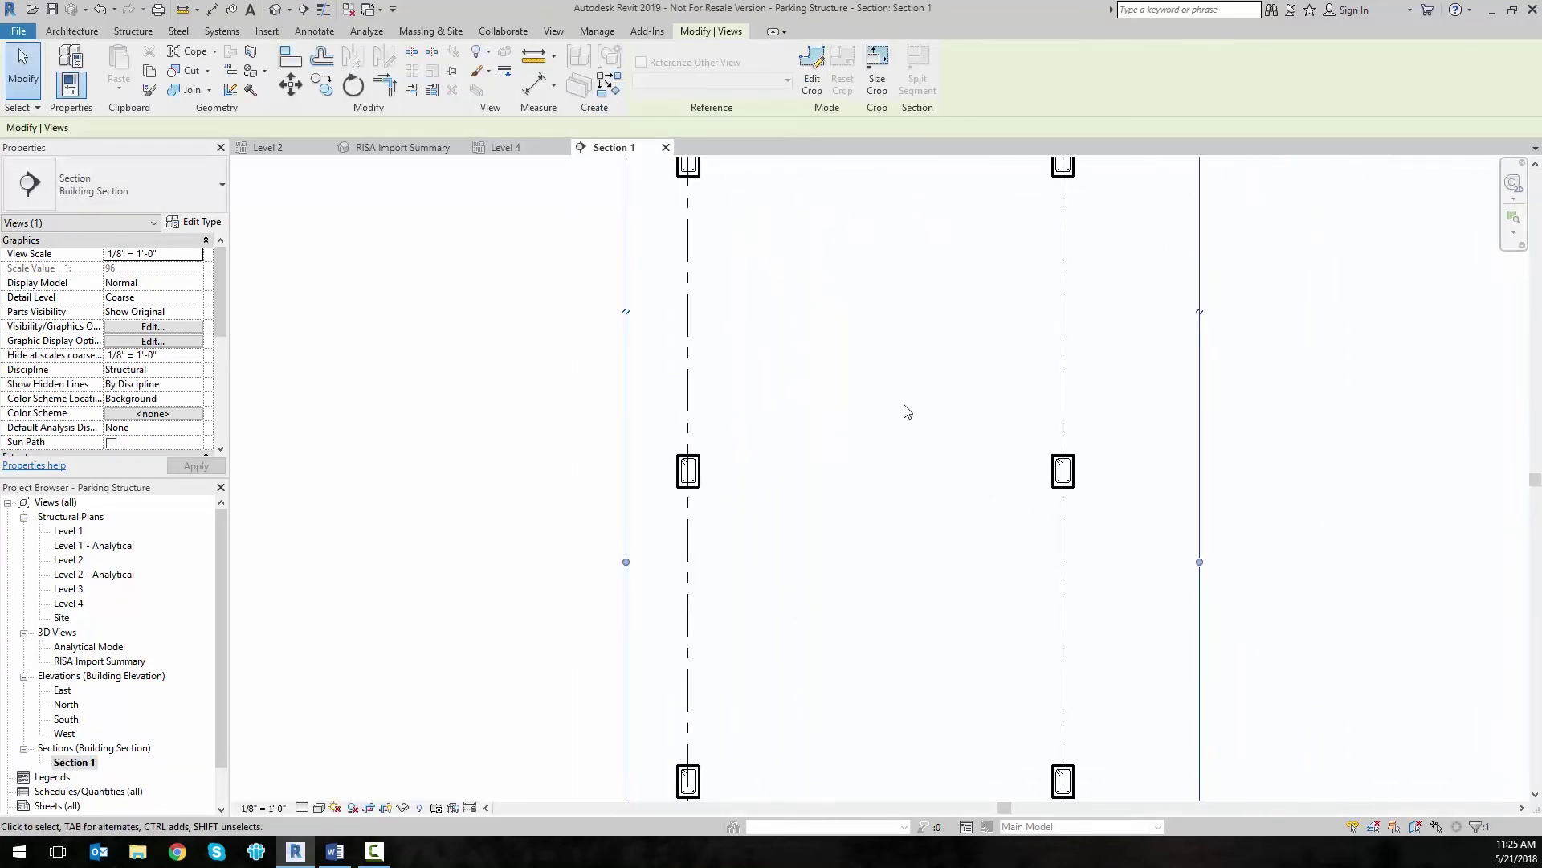
{"action": "scroll", "coordinate": [907, 411], "scroll_direction": "down", "scroll_amount": 1}
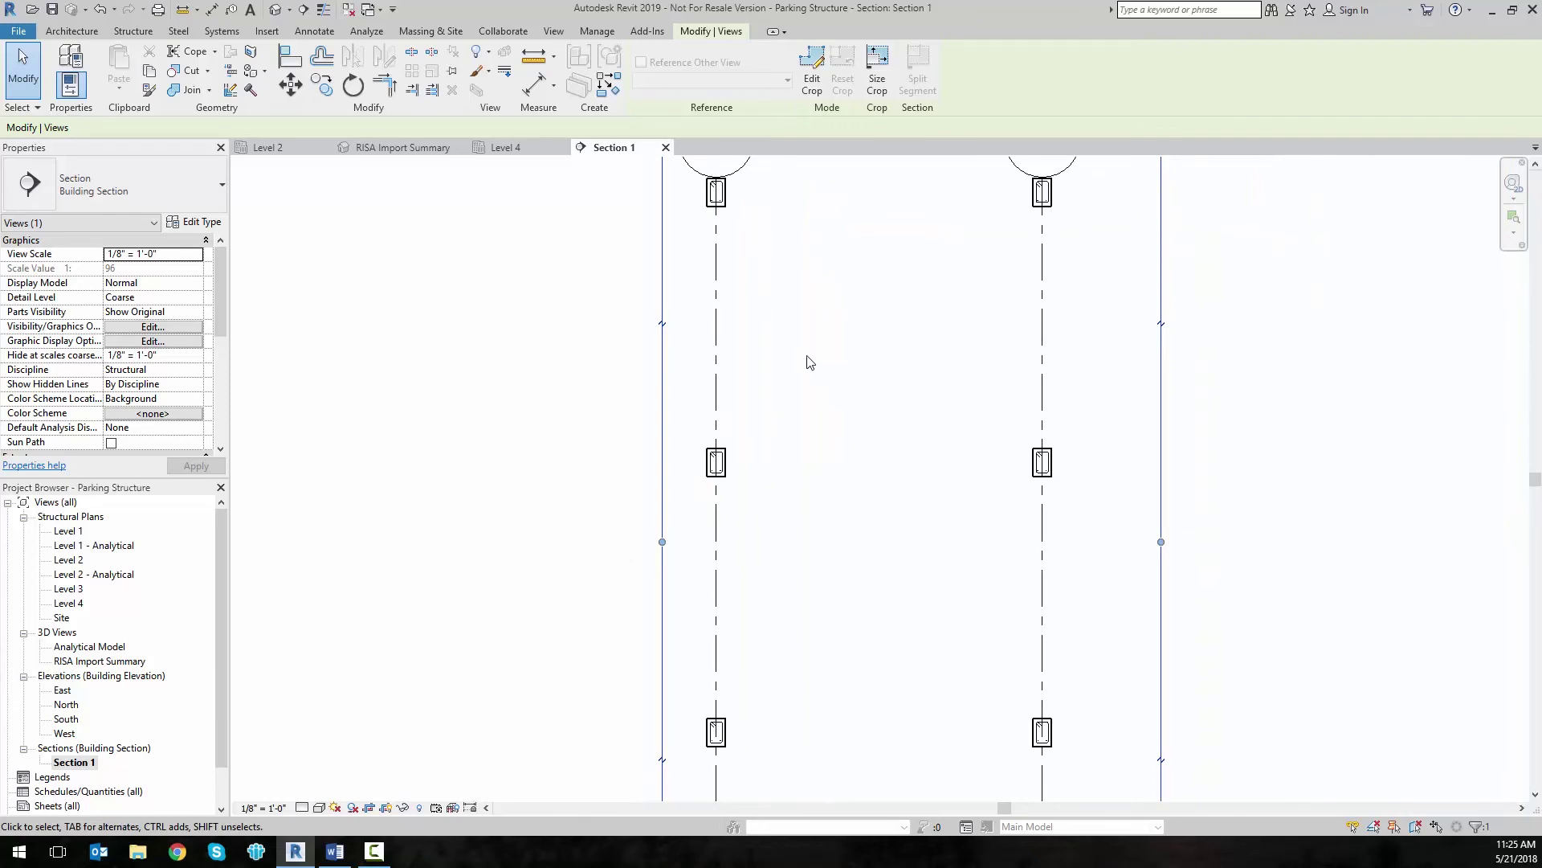
Step: Return to the RISA Import Summary 3D view and select the section line there
{"action": "left_click", "coordinate": [550, 32]}
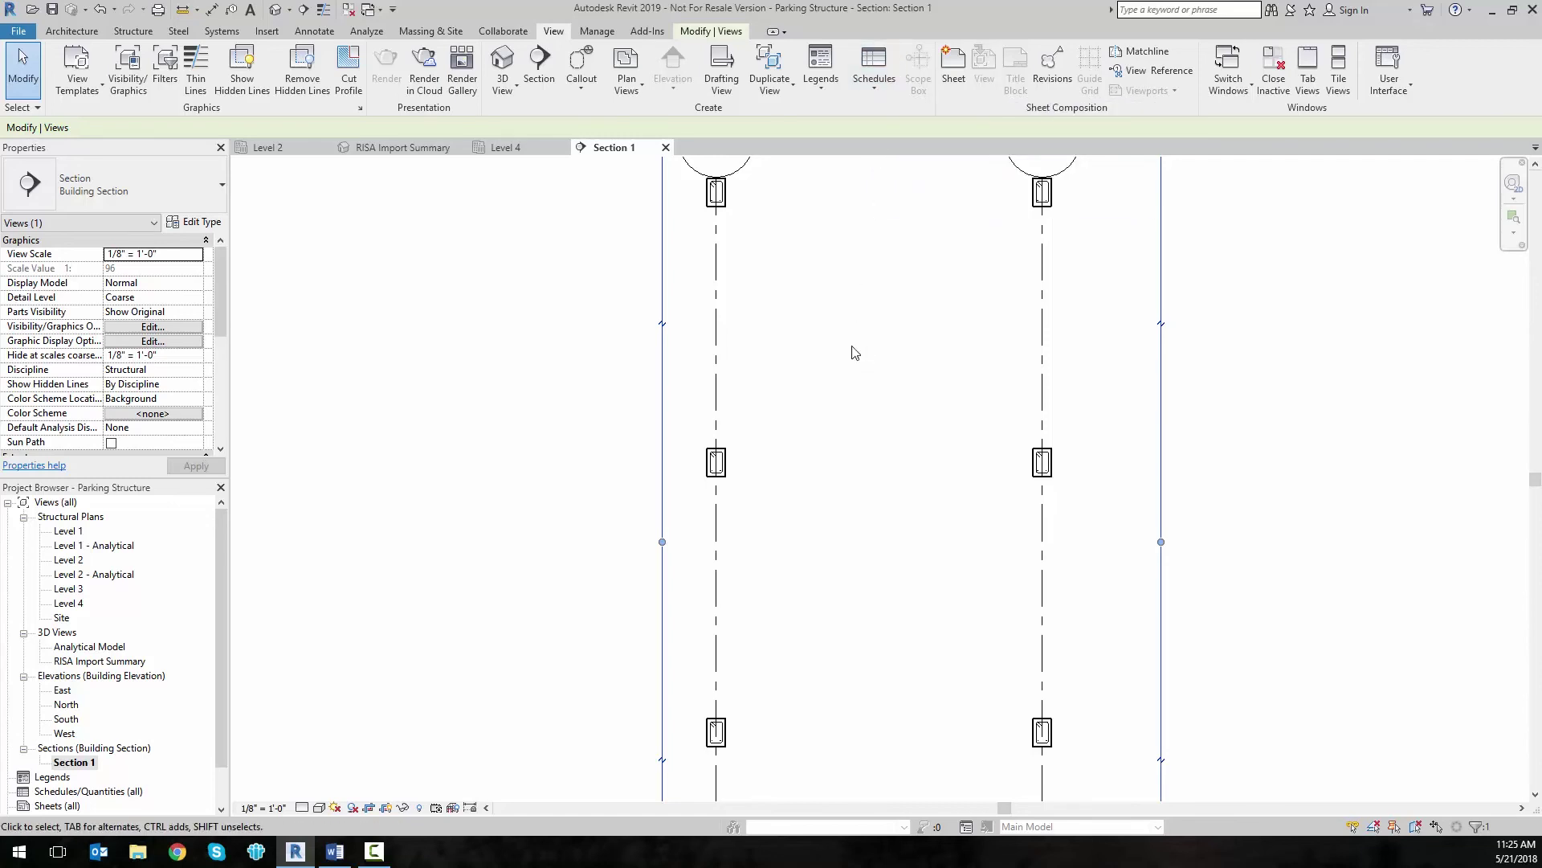
{"action": "scroll", "coordinate": [854, 350], "scroll_direction": "down", "scroll_amount": 3}
{"action": "double_click", "coordinate": [77, 661]}
{"action": "scroll", "coordinate": [643, 544], "scroll_direction": "down", "scroll_amount": 5}
{"action": "left_click", "coordinate": [703, 482]}
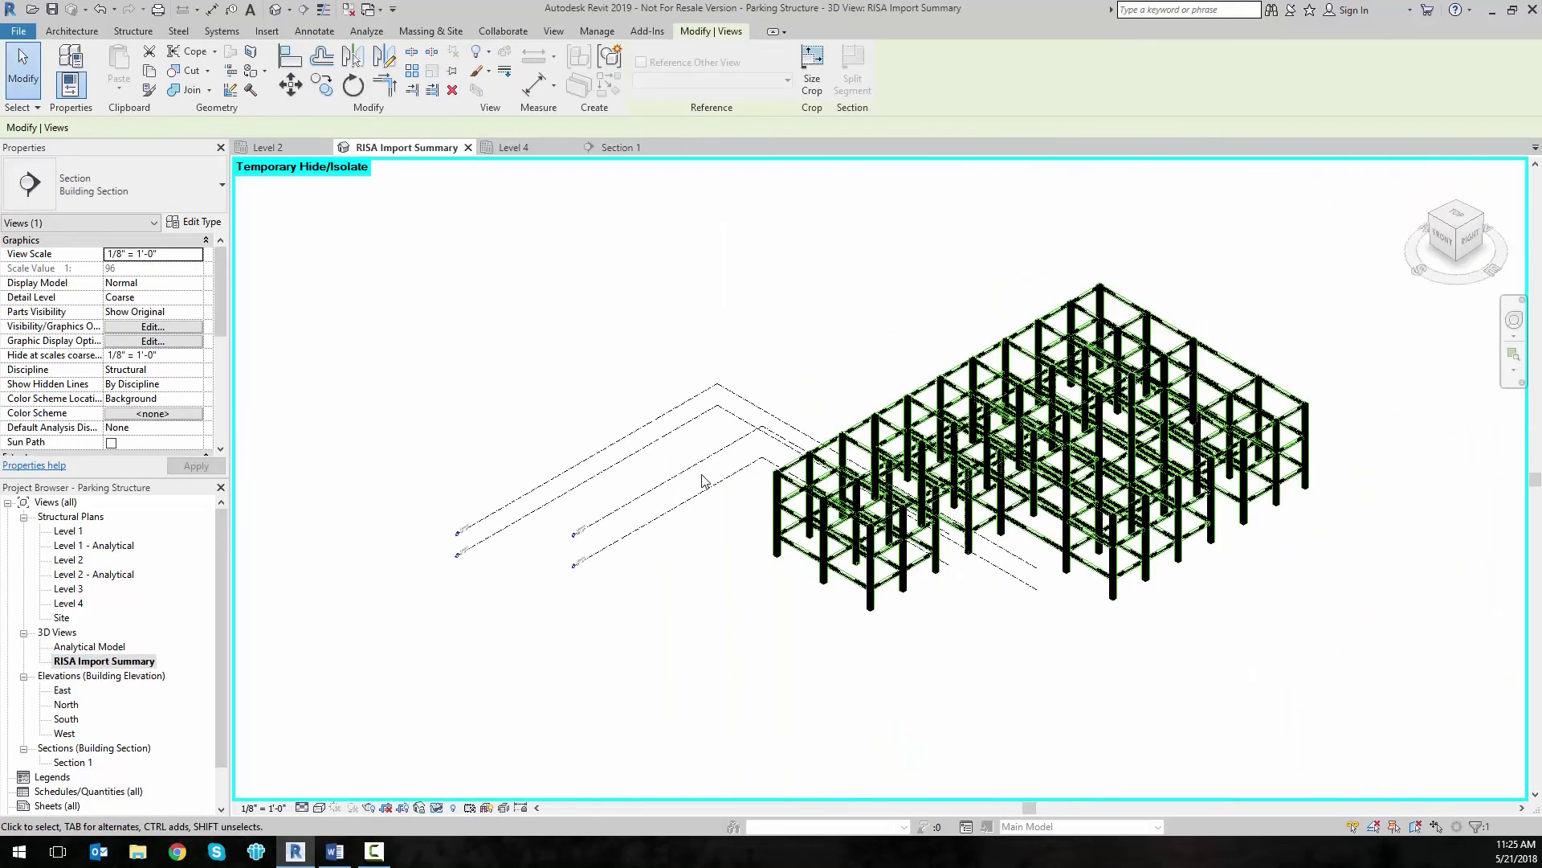